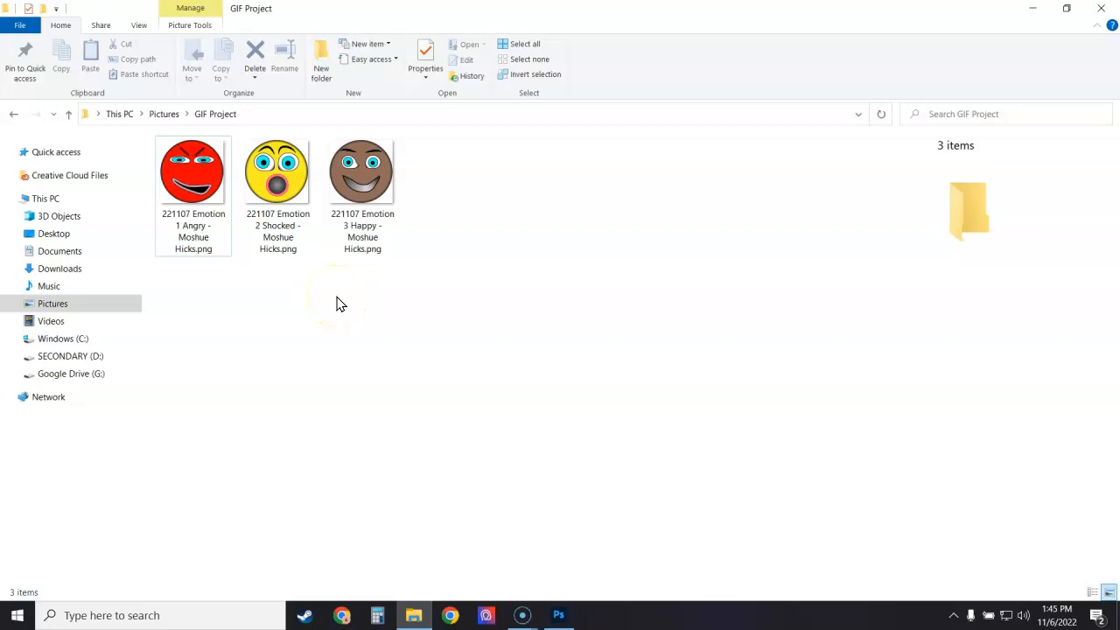
# Switch to Photoshop and start the script that loads files into a stack
pyautogui.click(559, 618)
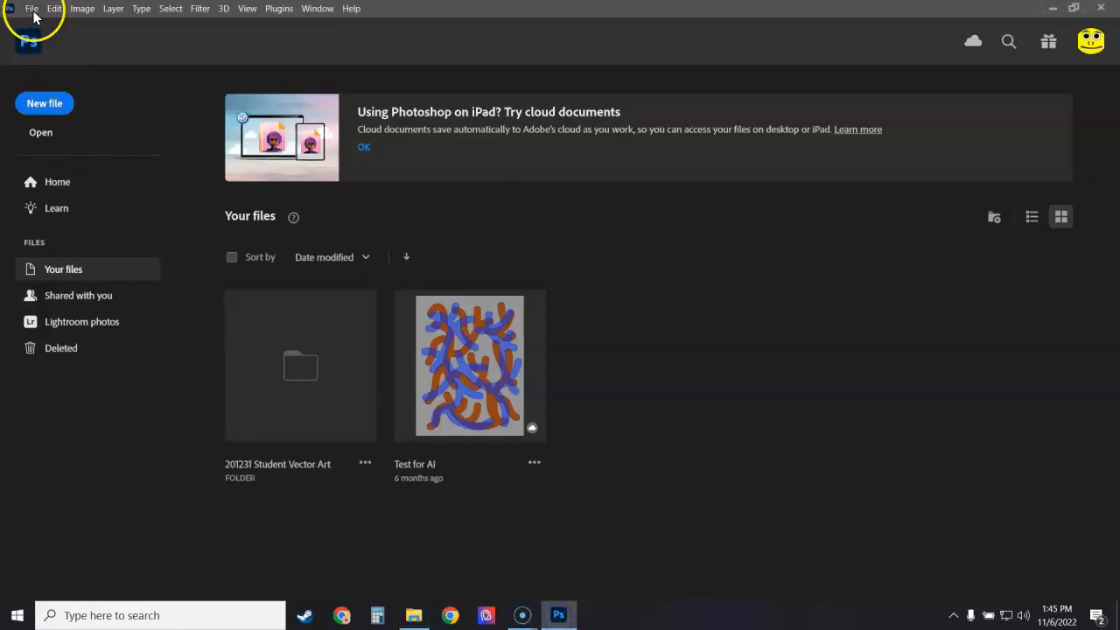
pyautogui.click(32, 9)
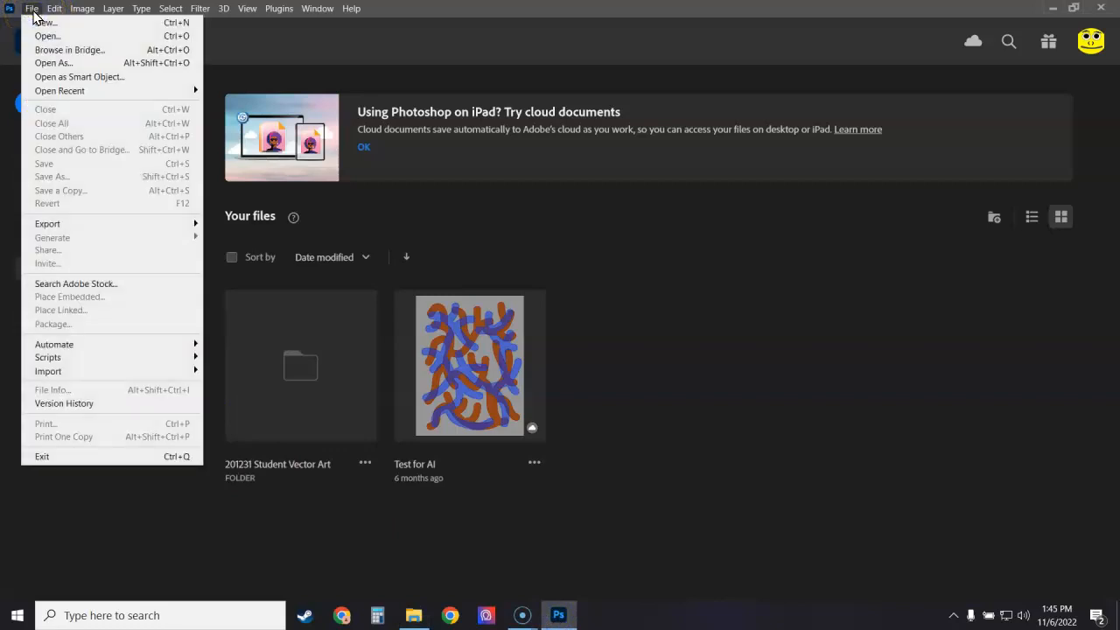
pyautogui.moveTo(112, 357)
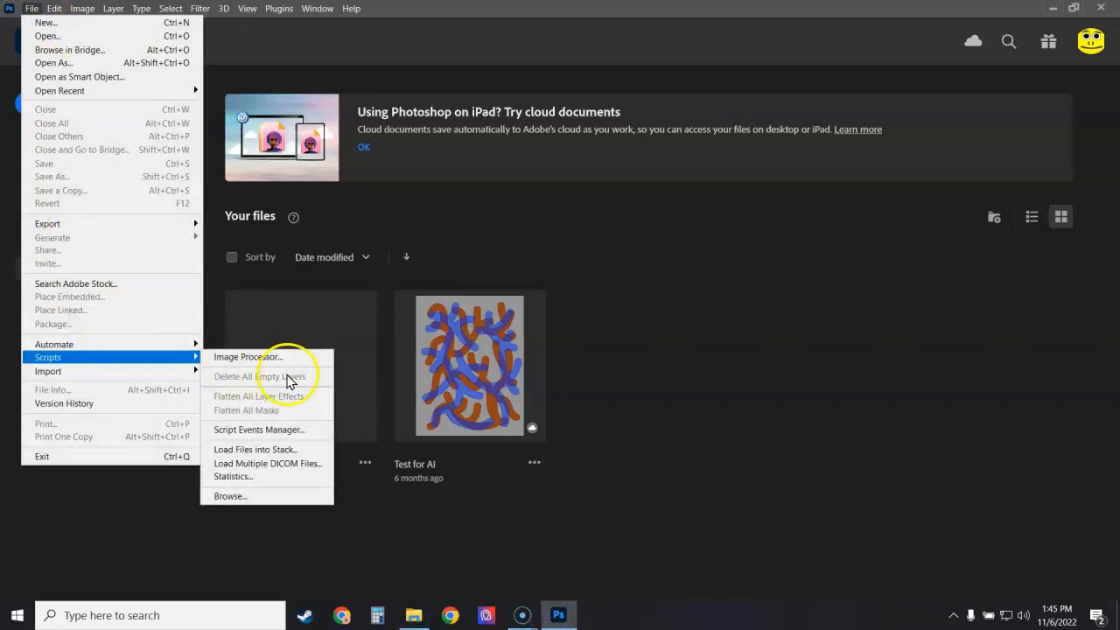
pyautogui.click(283, 450)
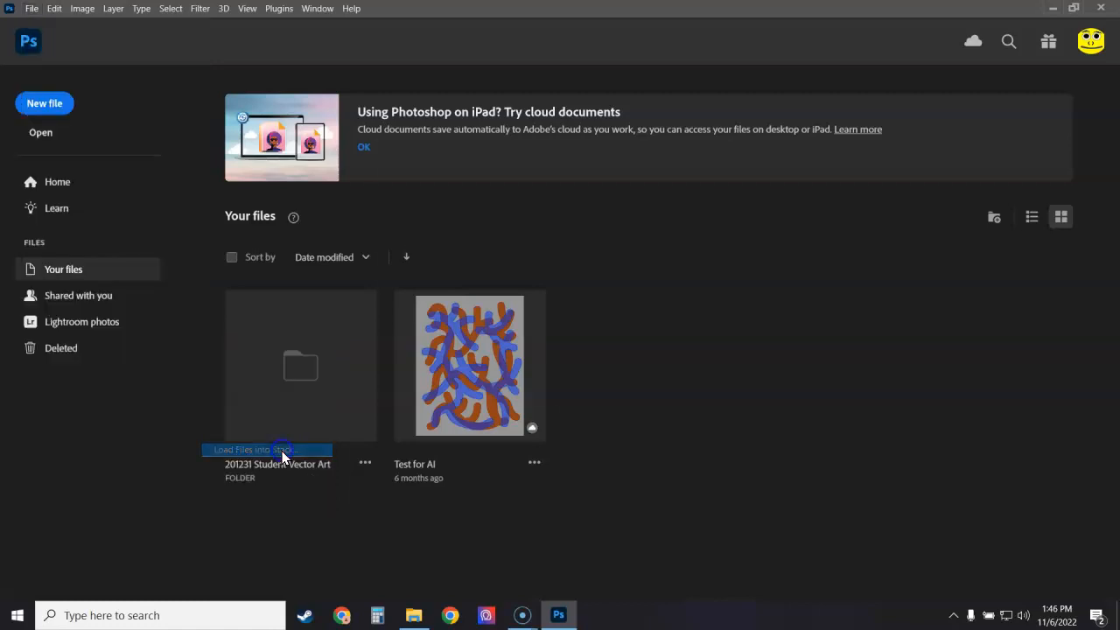
pyautogui.click(520, 234)
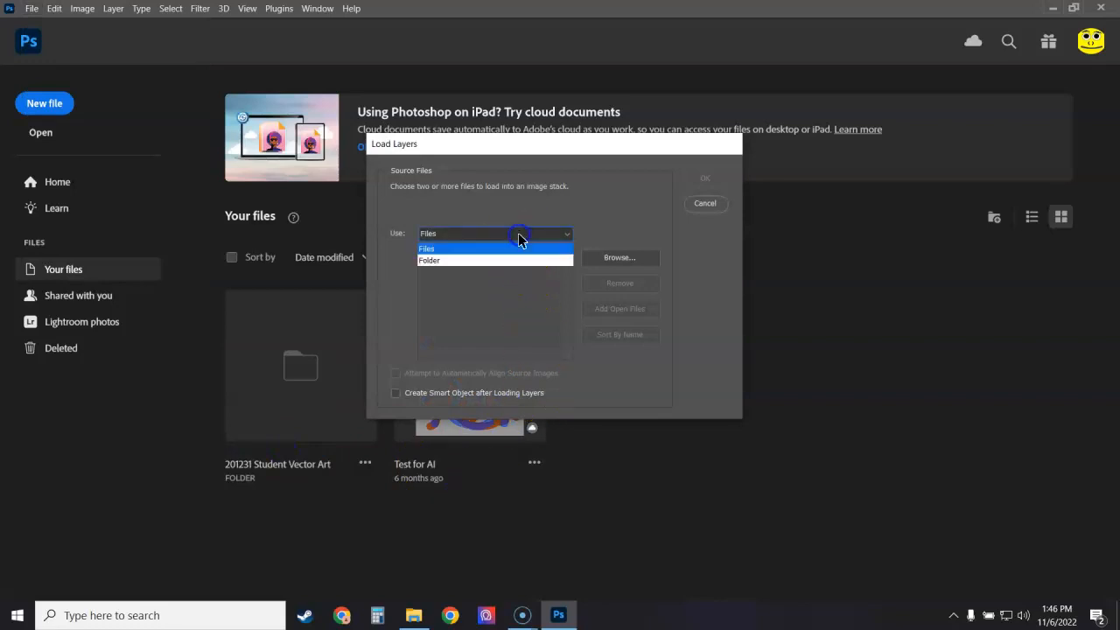
pyautogui.click(509, 261)
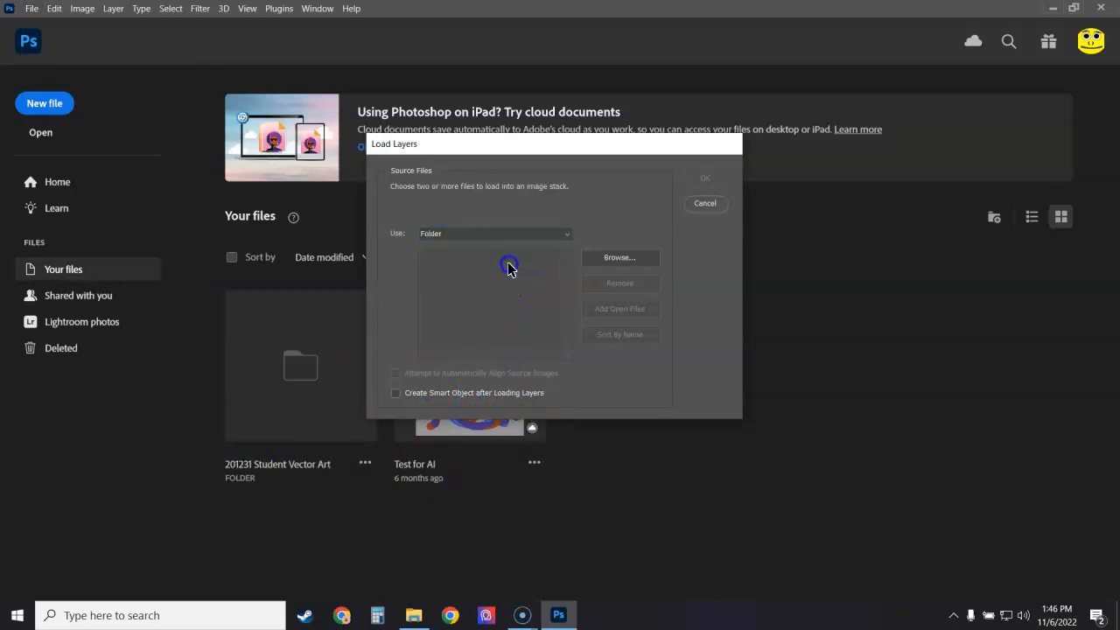
pyautogui.click(515, 236)
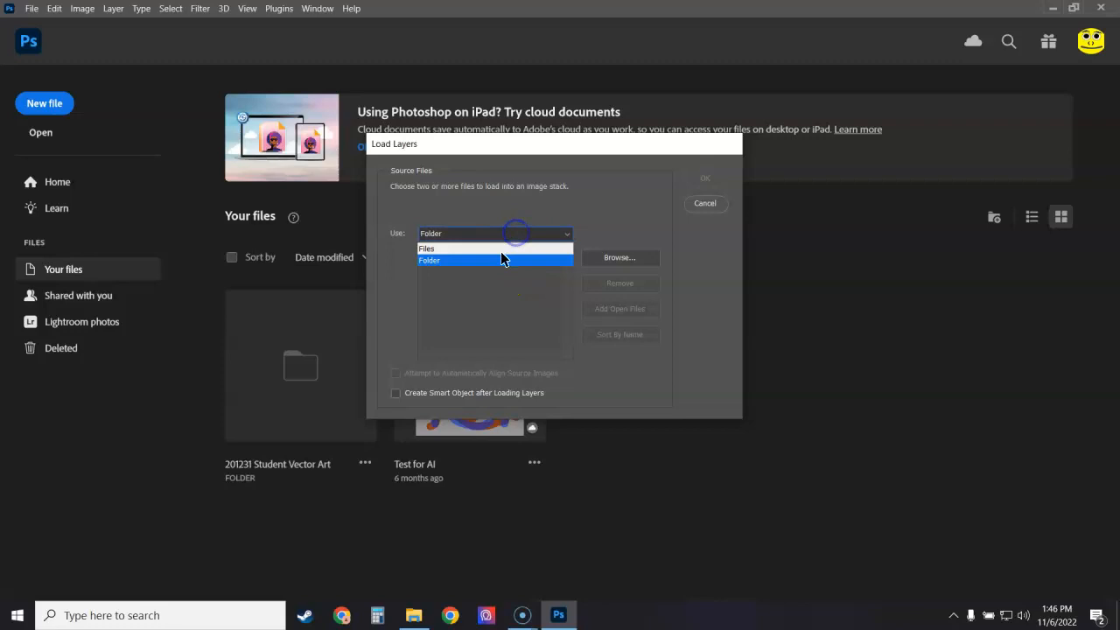
pyautogui.click(502, 250)
# Load the Angry, Shocked and Happy emotion PNG files from the GIF Project folder as layers of one document
pyautogui.click(617, 260)
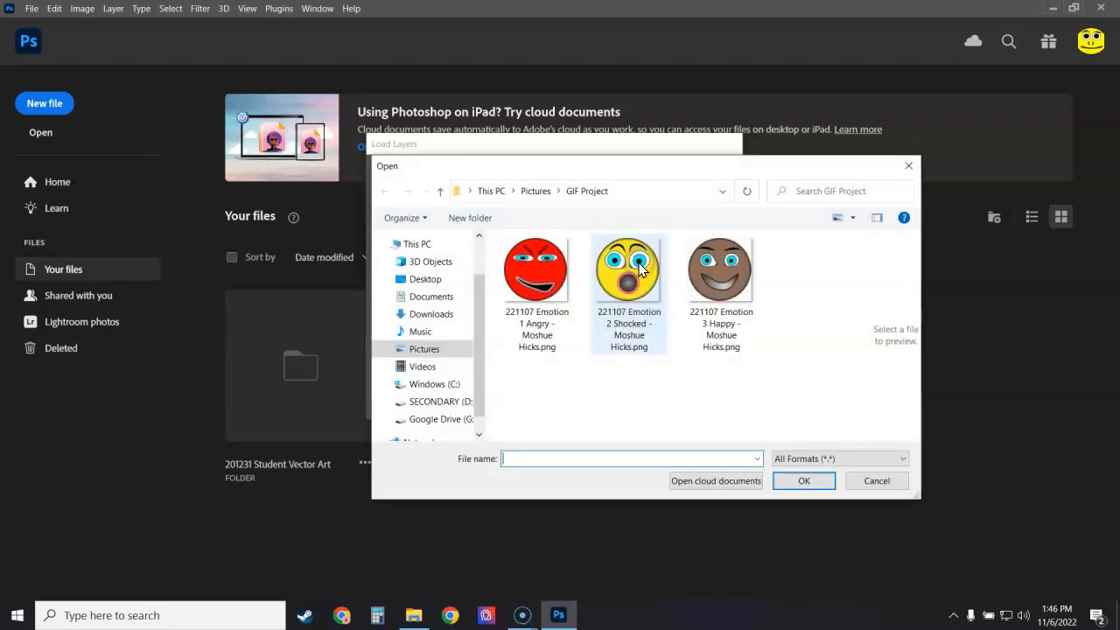
pyautogui.moveTo(525, 370); pyautogui.dragTo(718, 292)
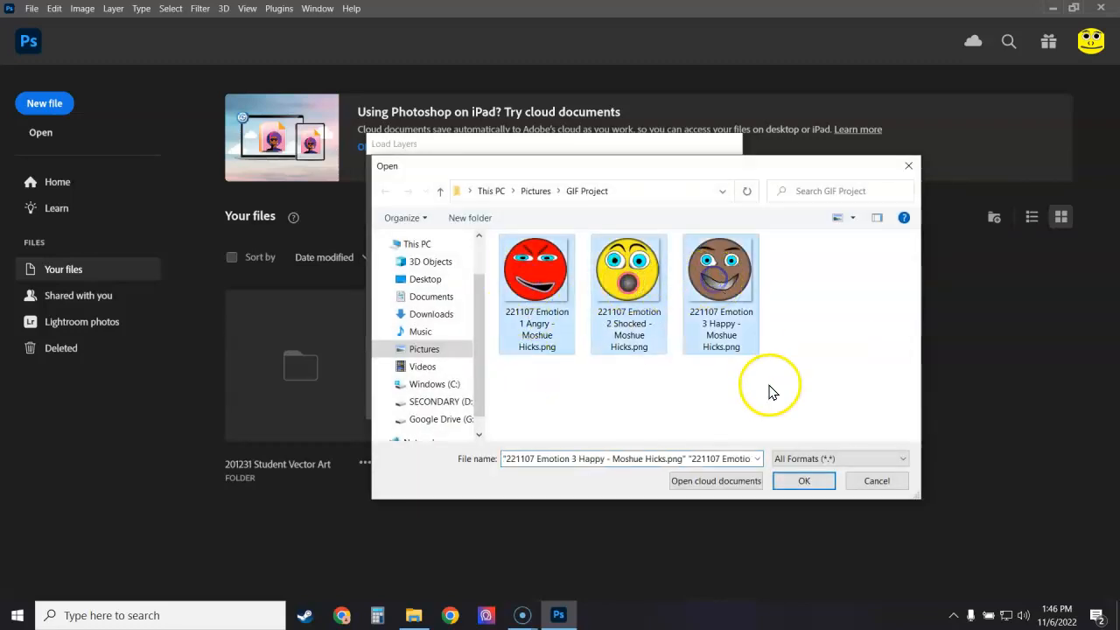
pyautogui.click(804, 481)
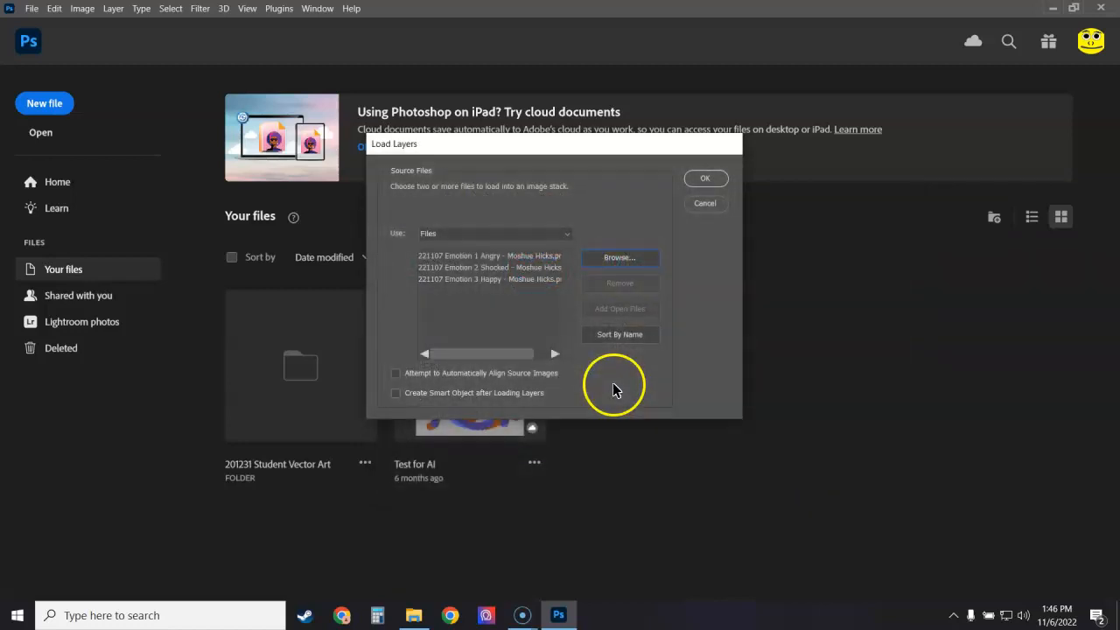
pyautogui.click(709, 178)
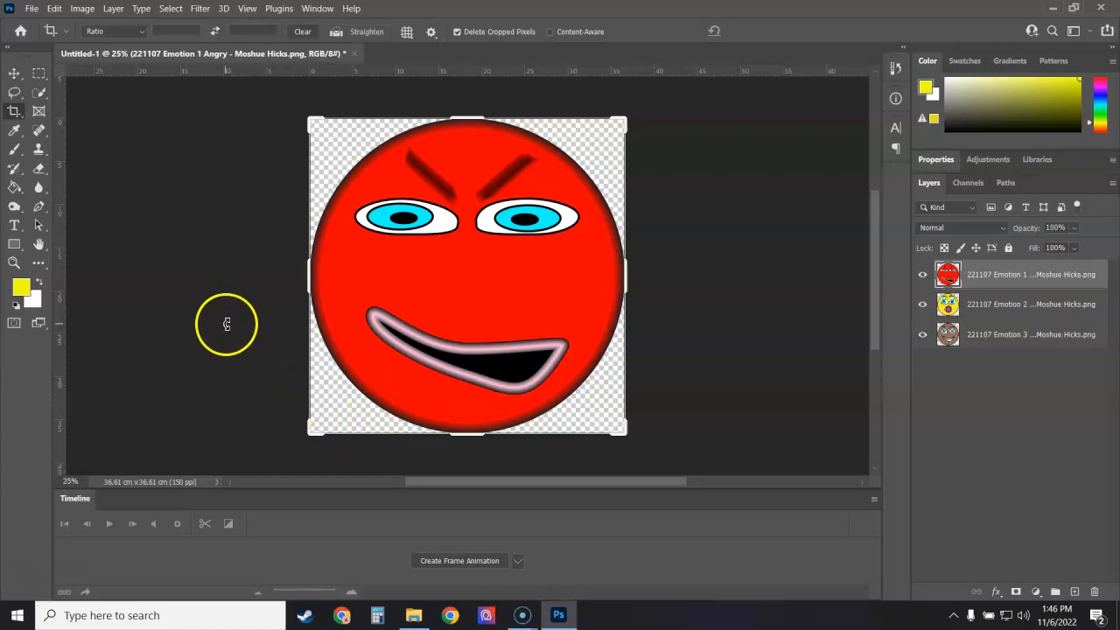
# Save the document on the computer as a PSD in GIF Project, named "221106 Animated Emojis - " followed by the author's full name
pyautogui.click(33, 9)
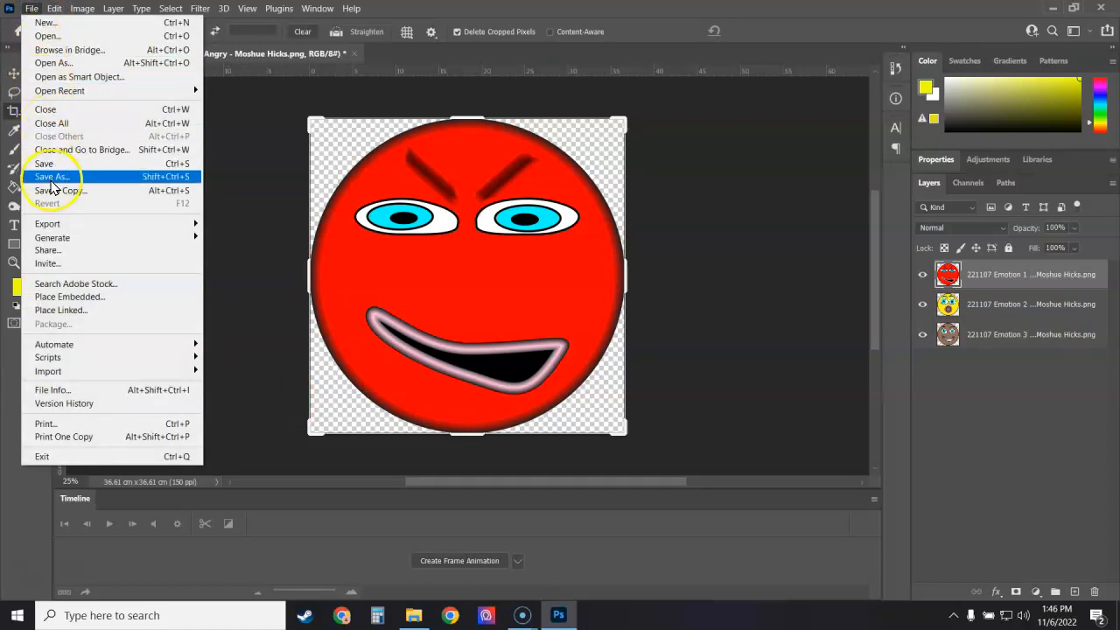
pyautogui.click(50, 176)
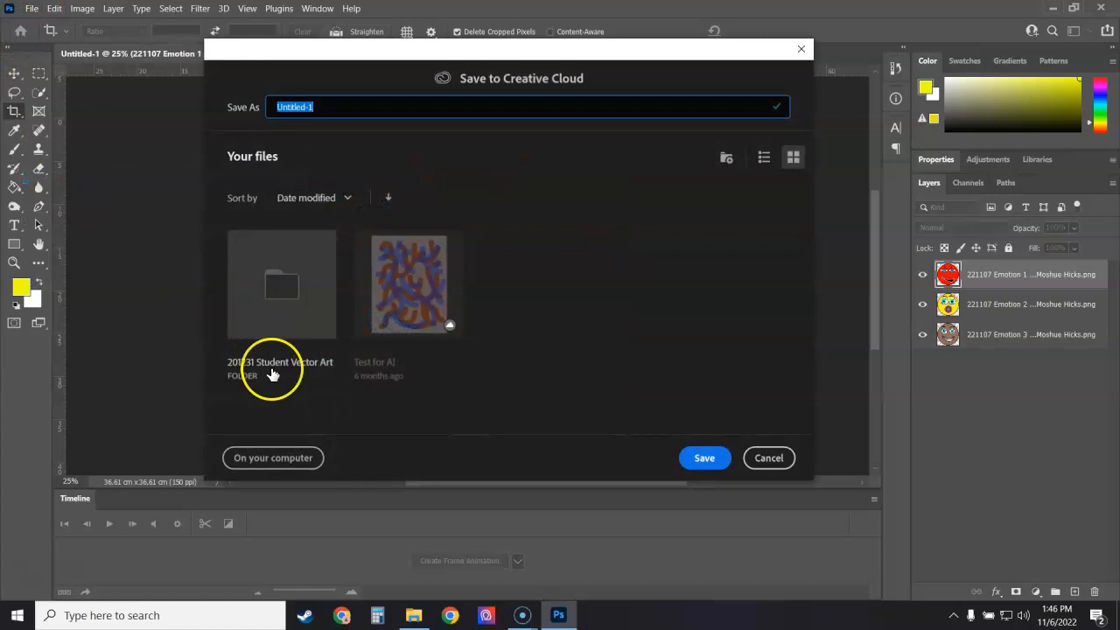
pyautogui.click(275, 460)
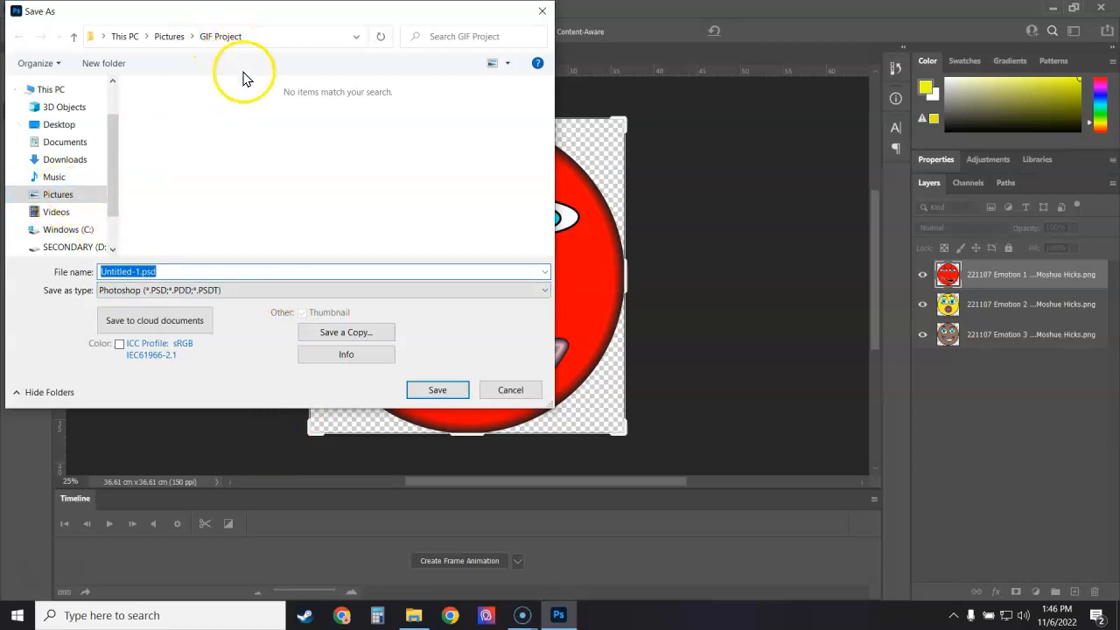
pyautogui.write('2')
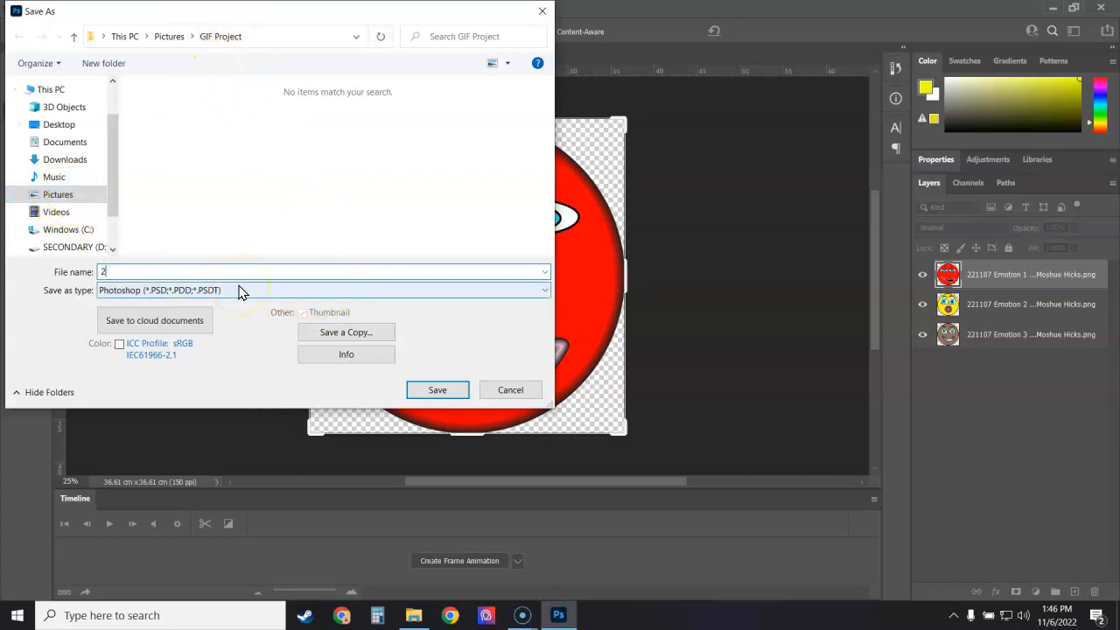
pyautogui.write('21106')
pyautogui.write('Animated Emojis - Moshue Hicks')
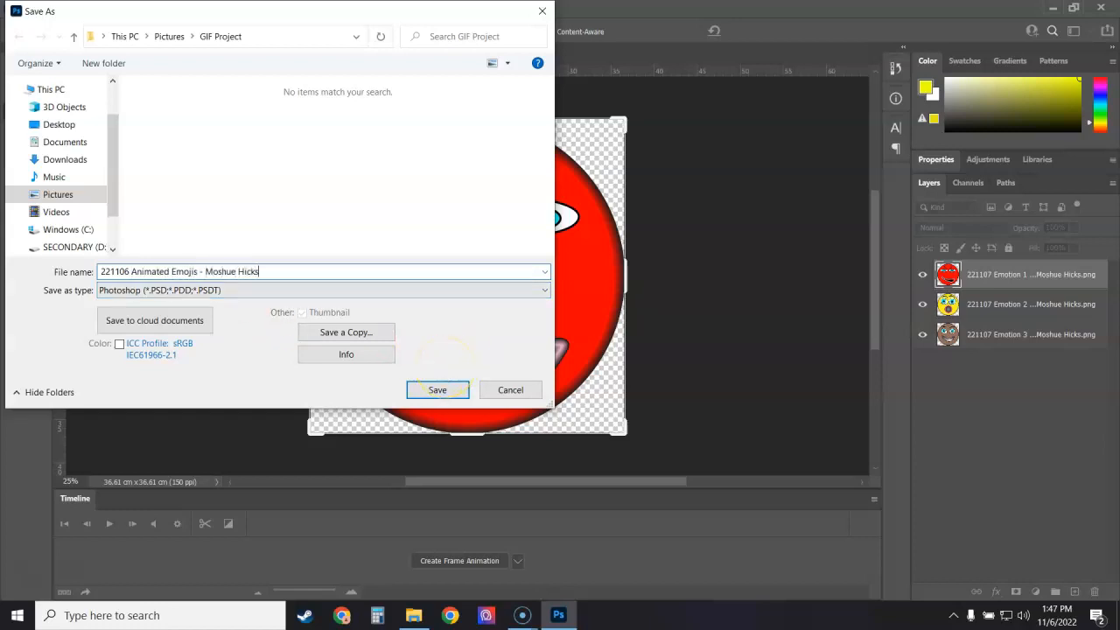
pyautogui.click(438, 389)
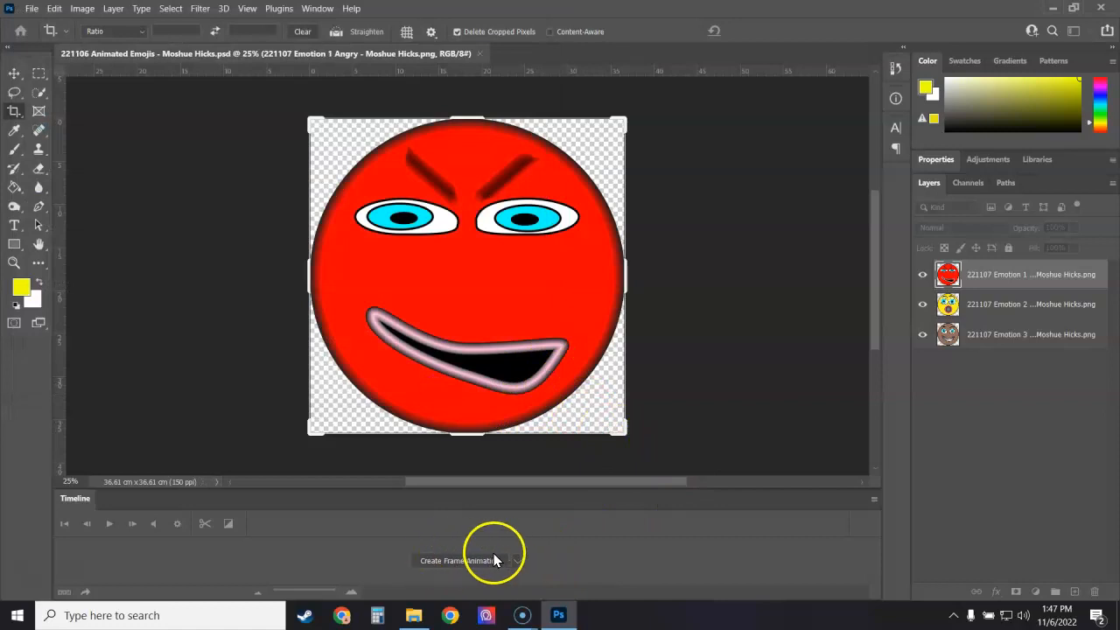
pyautogui.click(874, 497)
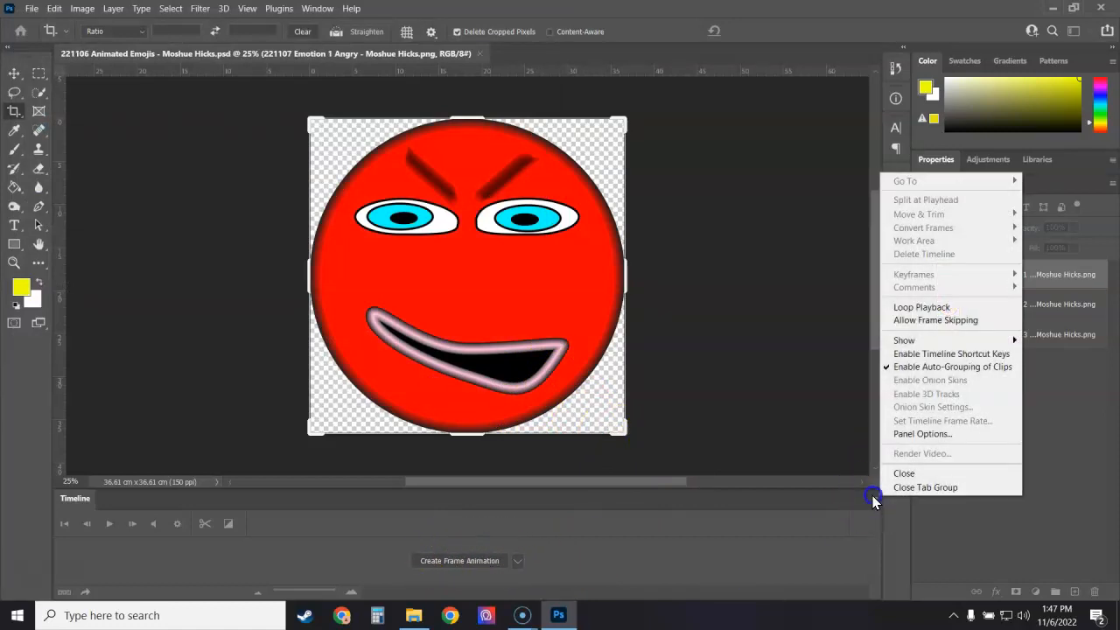
pyautogui.click(899, 487)
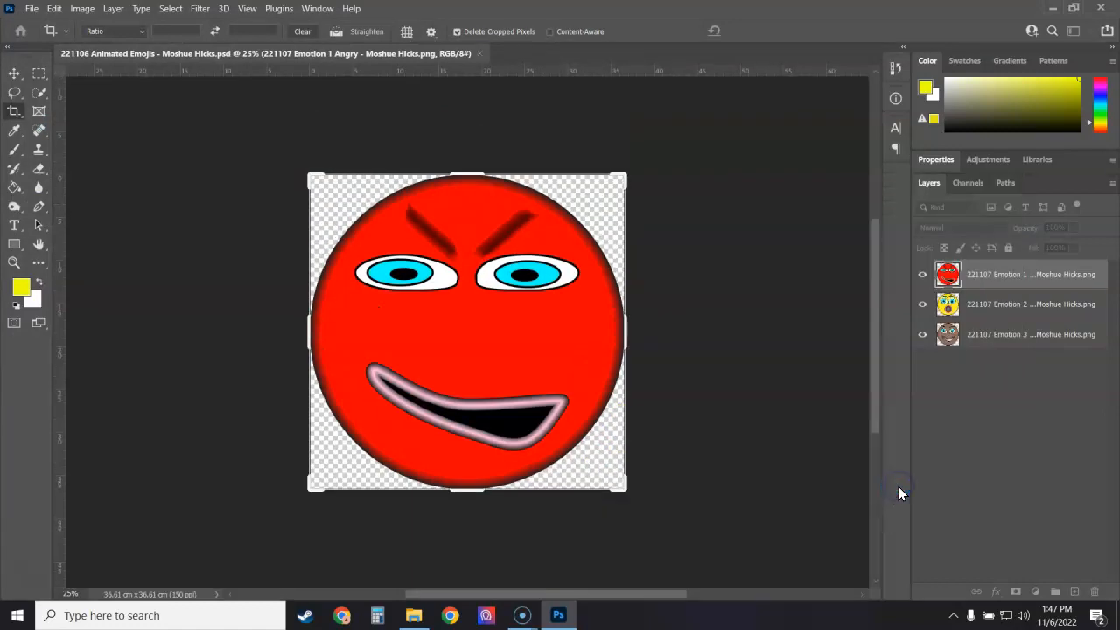
pyautogui.click(319, 8)
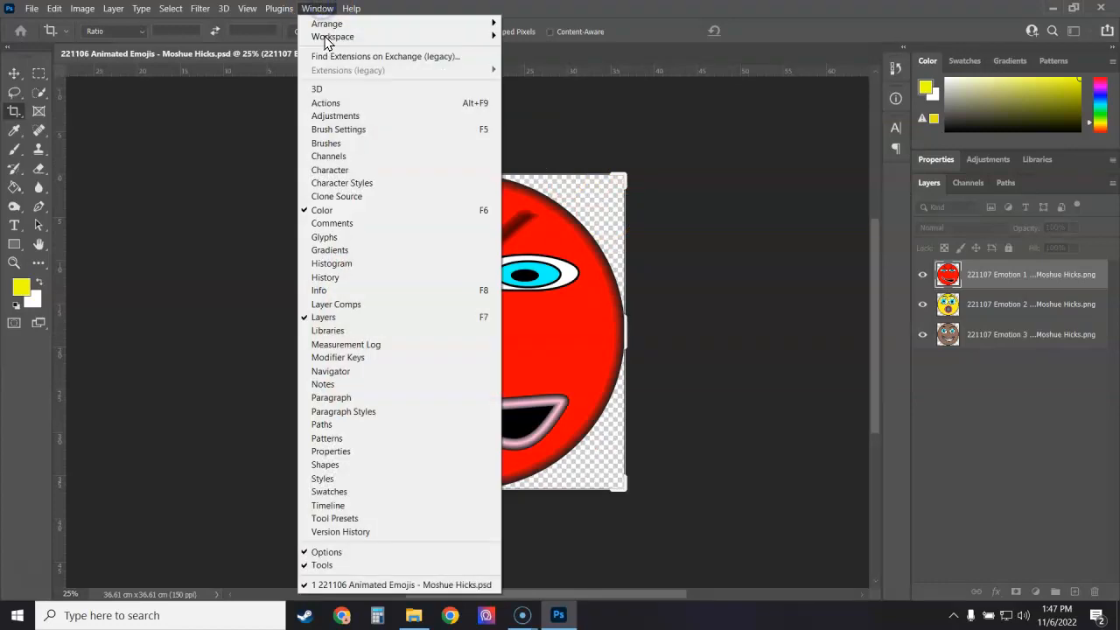
pyautogui.click(337, 508)
# Create a frame animation for the document in the timeline
pyautogui.click(517, 561)
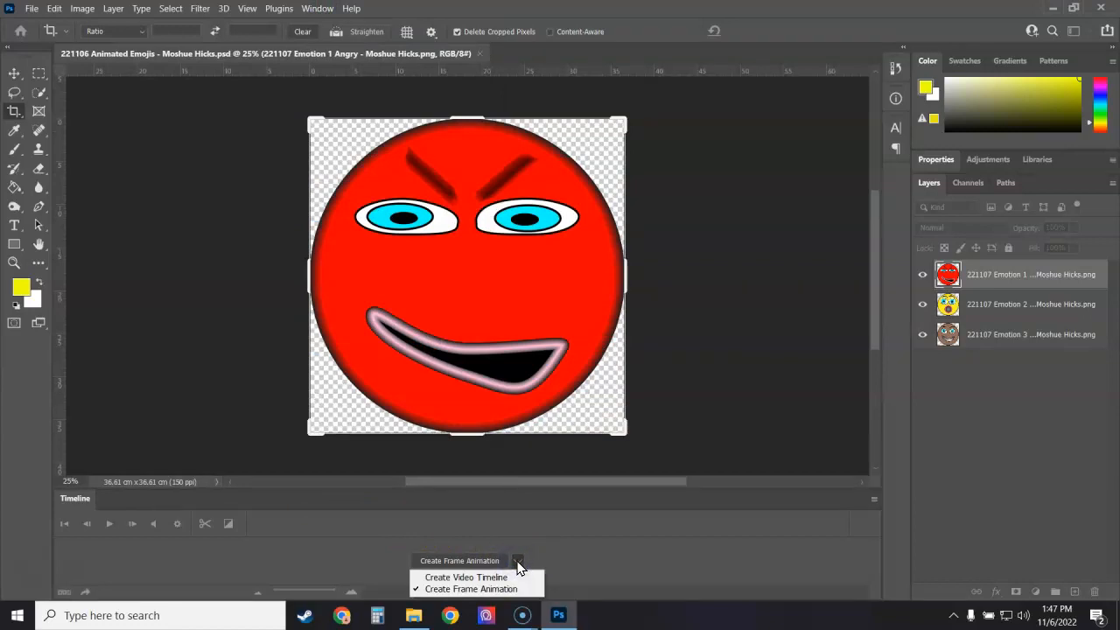
pyautogui.click(495, 589)
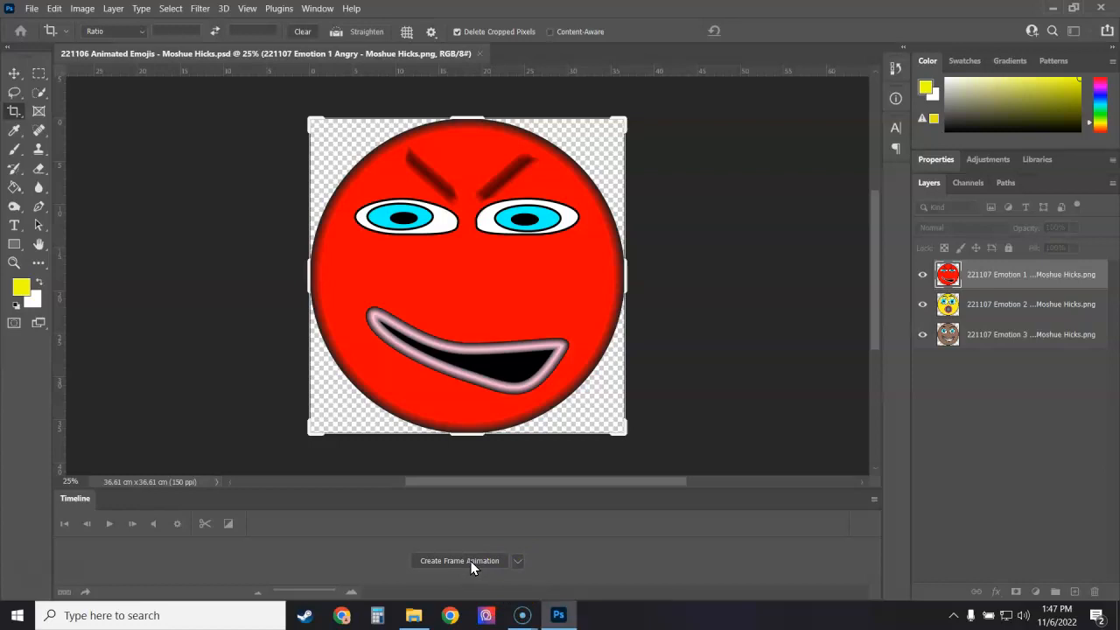
pyautogui.click(471, 561)
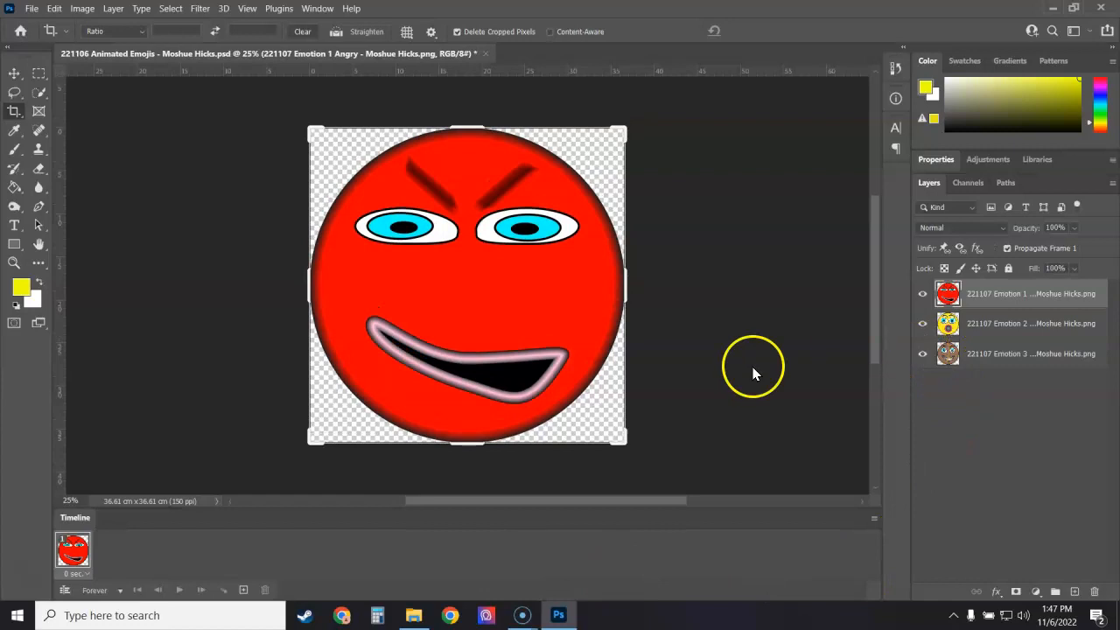
# Show only the angry Emotion 1 layer in the first frame and set the frame delay to 1.0 second
pyautogui.click(924, 323)
pyautogui.click(923, 353)
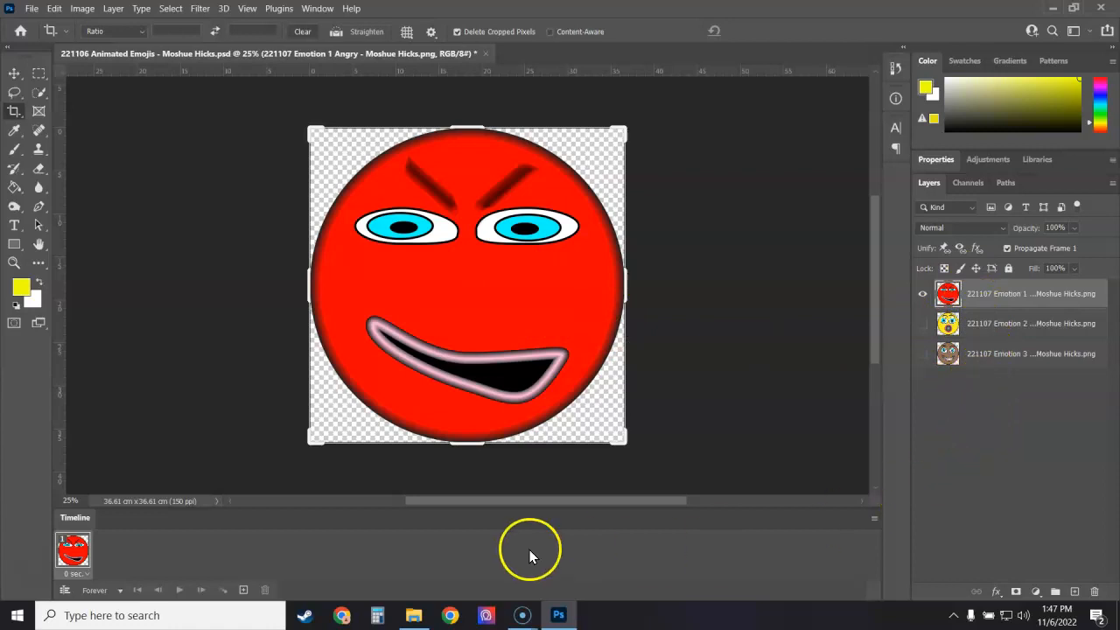
pyautogui.click(86, 575)
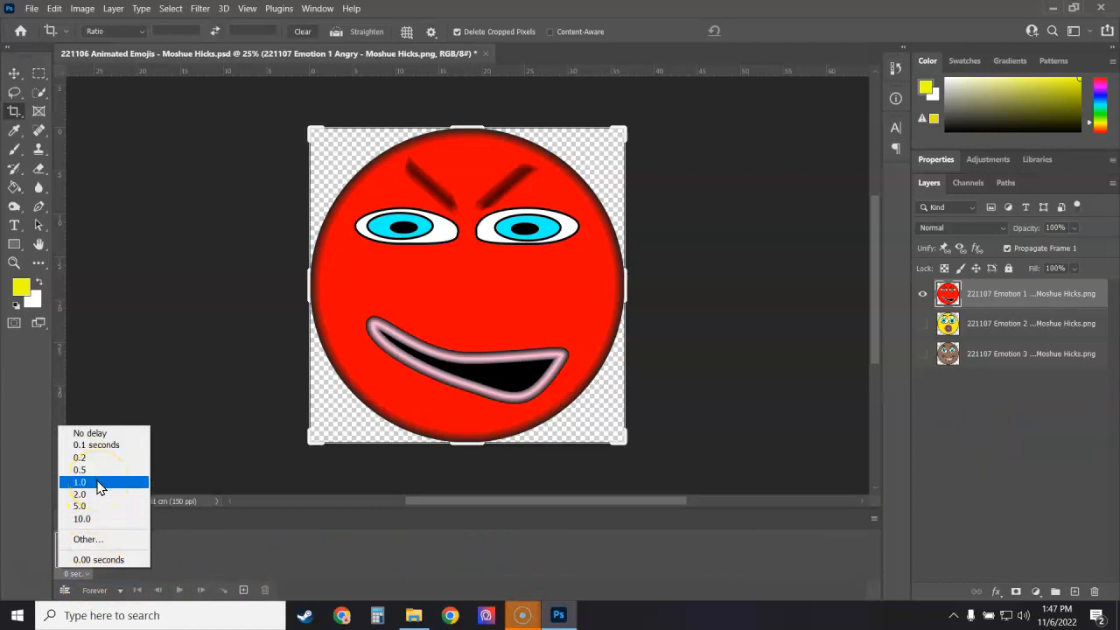
pyautogui.click(98, 483)
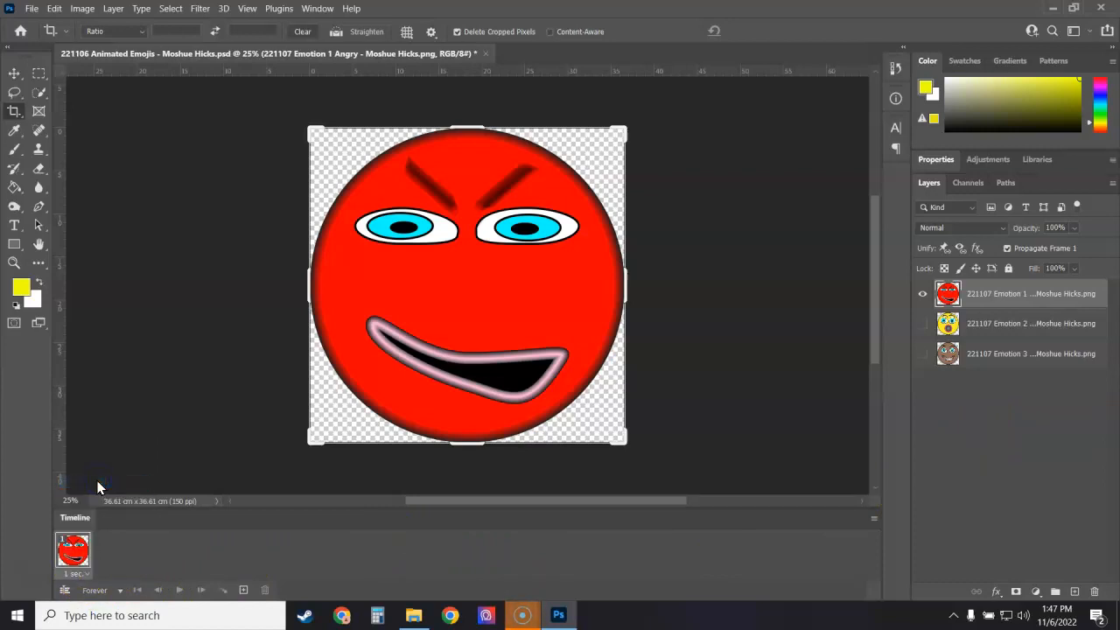
# Add a second animation frame that shows only the shocked Emotion 2 layer
pyautogui.click(244, 593)
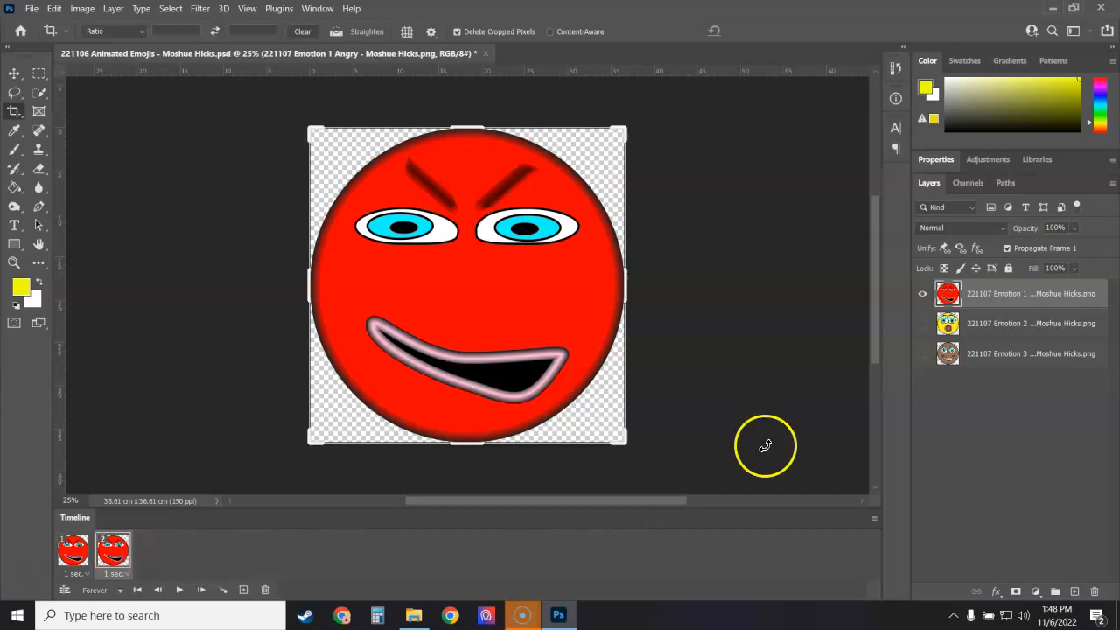
pyautogui.click(924, 296)
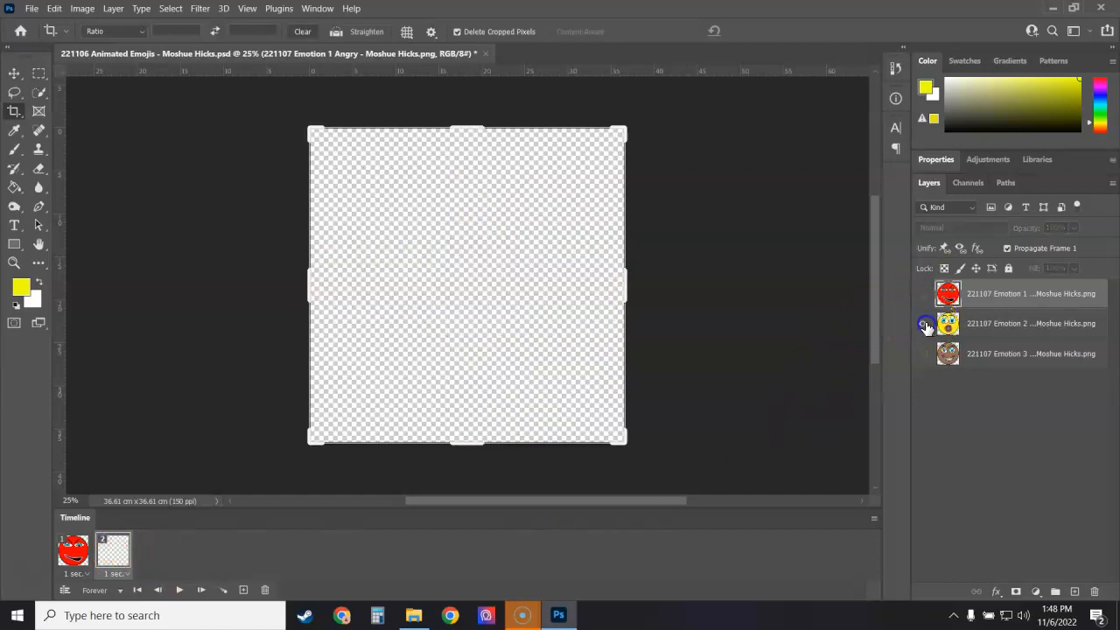
pyautogui.click(926, 326)
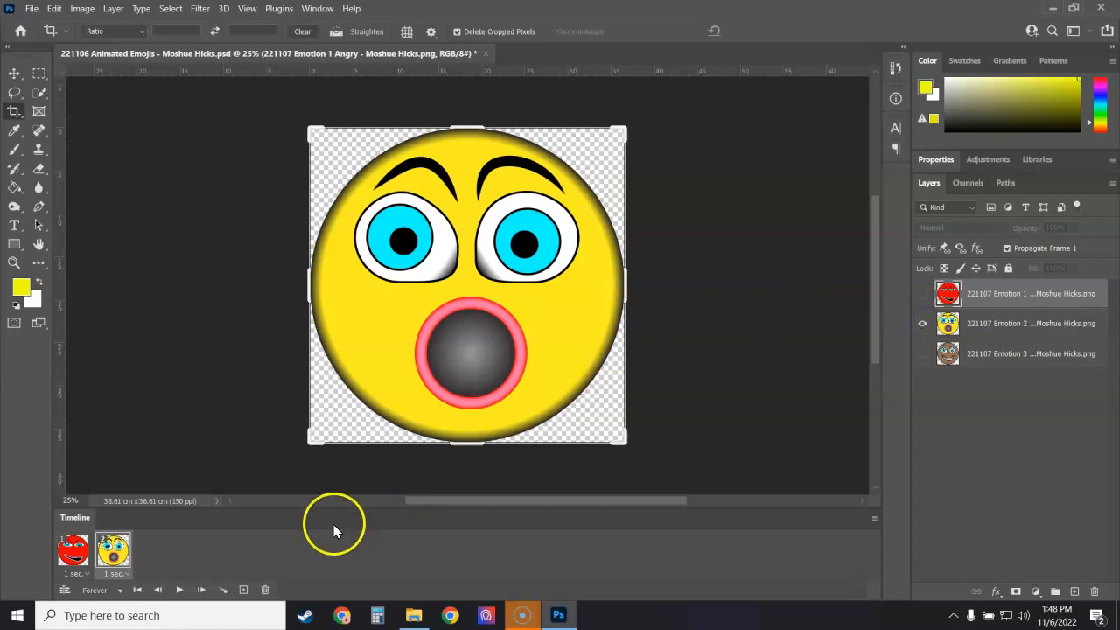
# Add a third animation frame that shows only the happy Emotion 3 layer
pyautogui.click(243, 589)
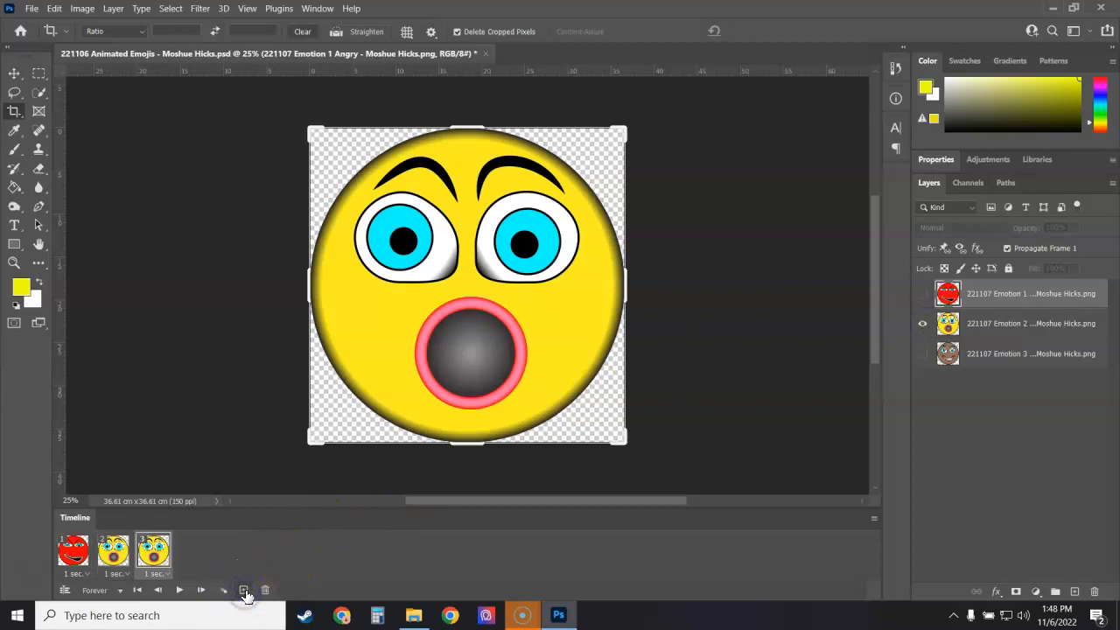
pyautogui.click(922, 325)
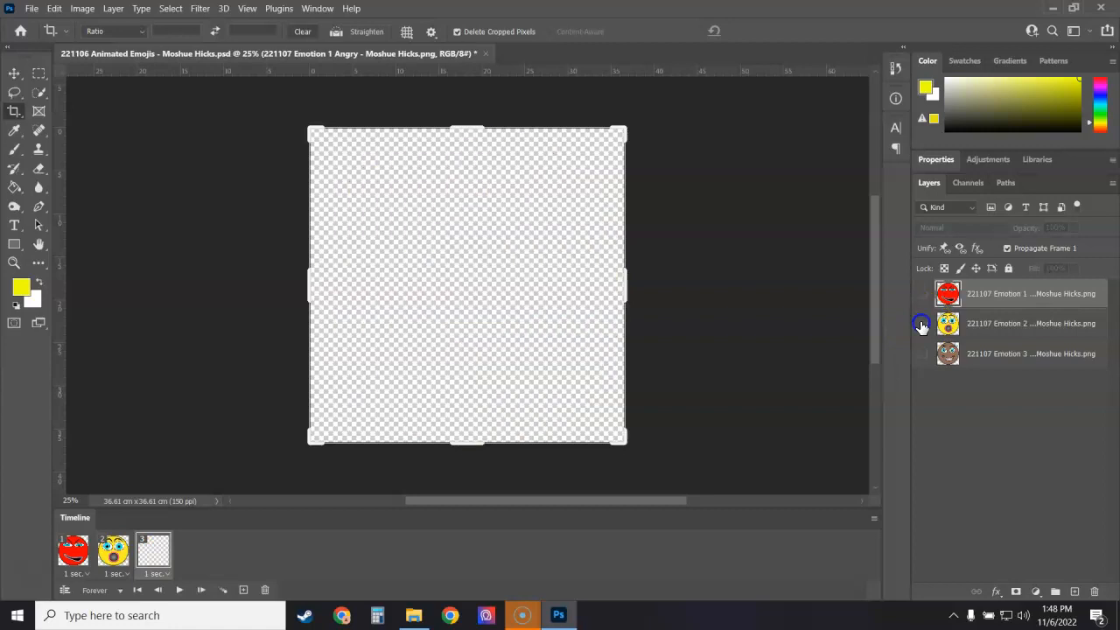
pyautogui.click(924, 357)
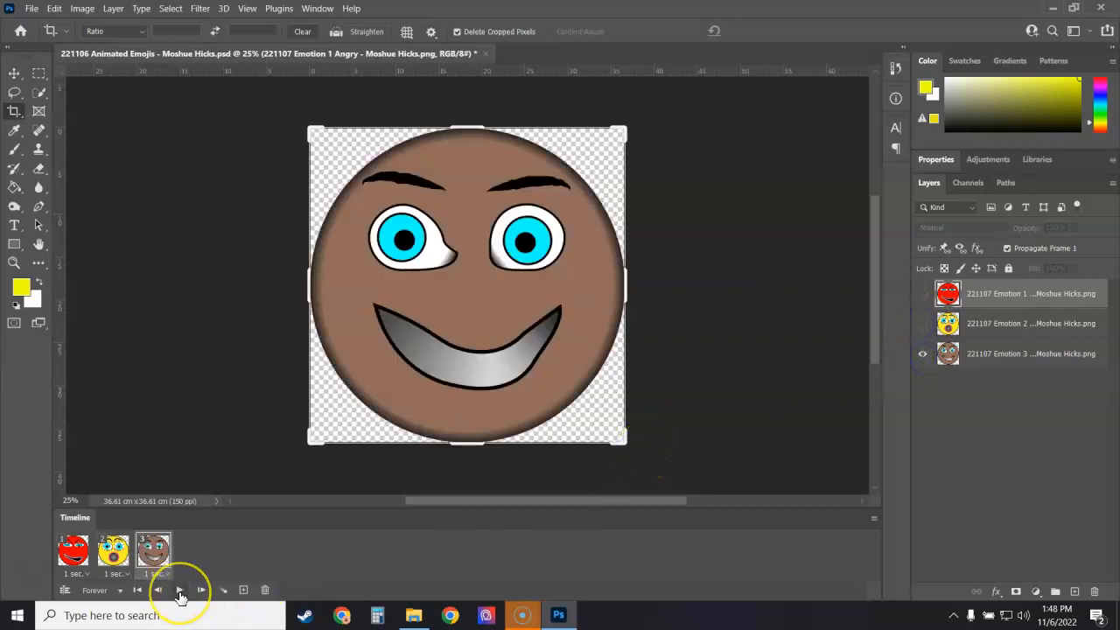
# Preview the three-frame animation and stop the playback
pyautogui.click(180, 591)
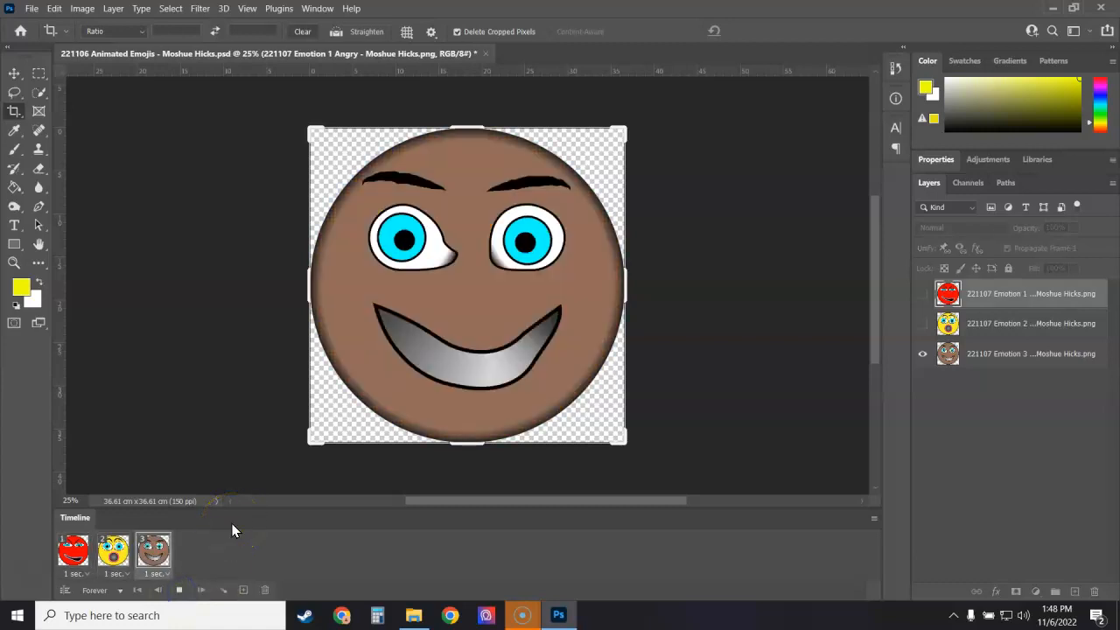
pyautogui.click(180, 590)
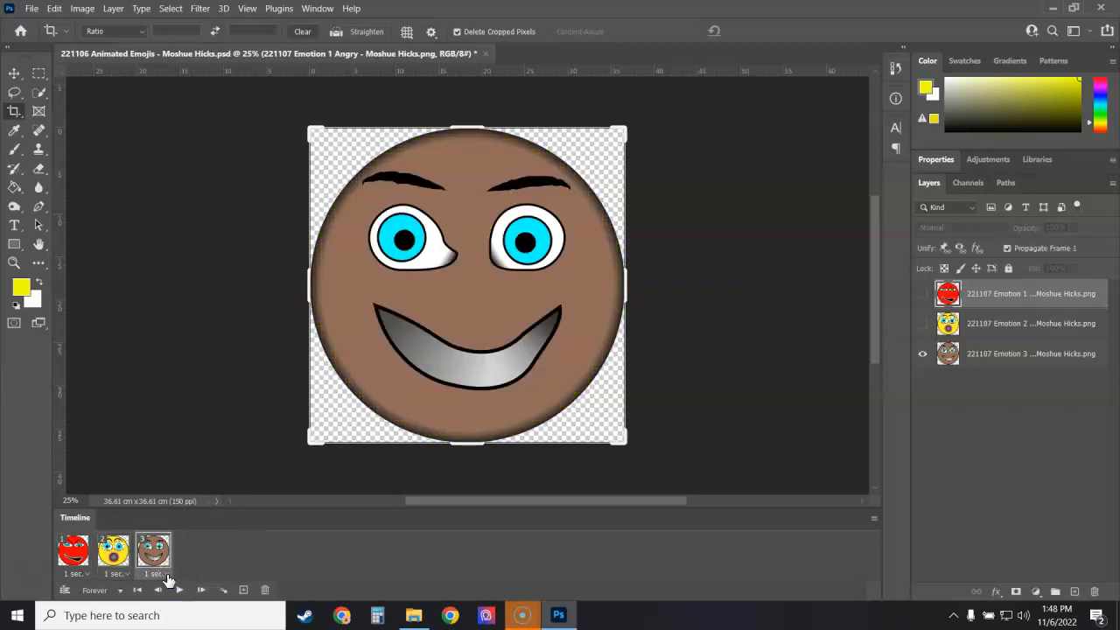
# Set the delay of all three animation frames to 0.5 seconds and preview the animation
pyautogui.click(167, 575)
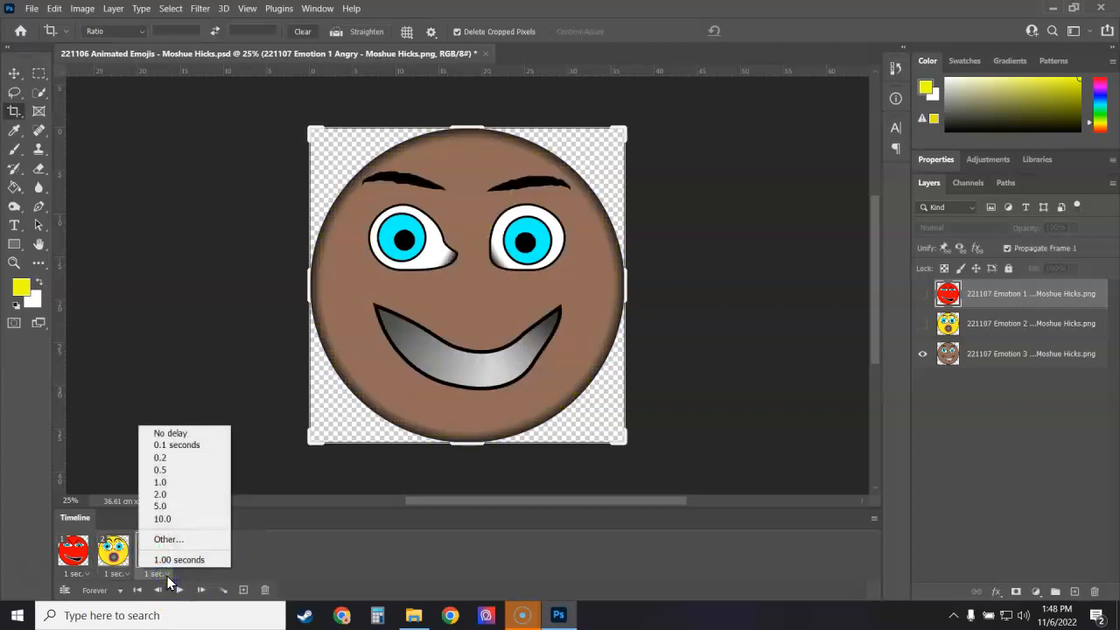
pyautogui.click(177, 476)
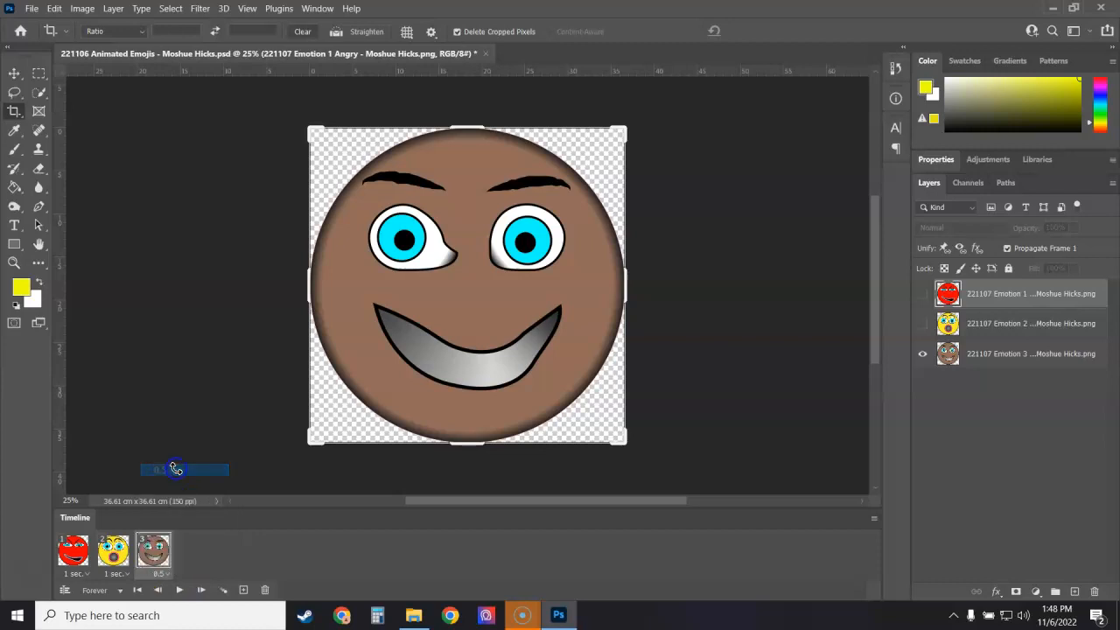
pyautogui.click(118, 573)
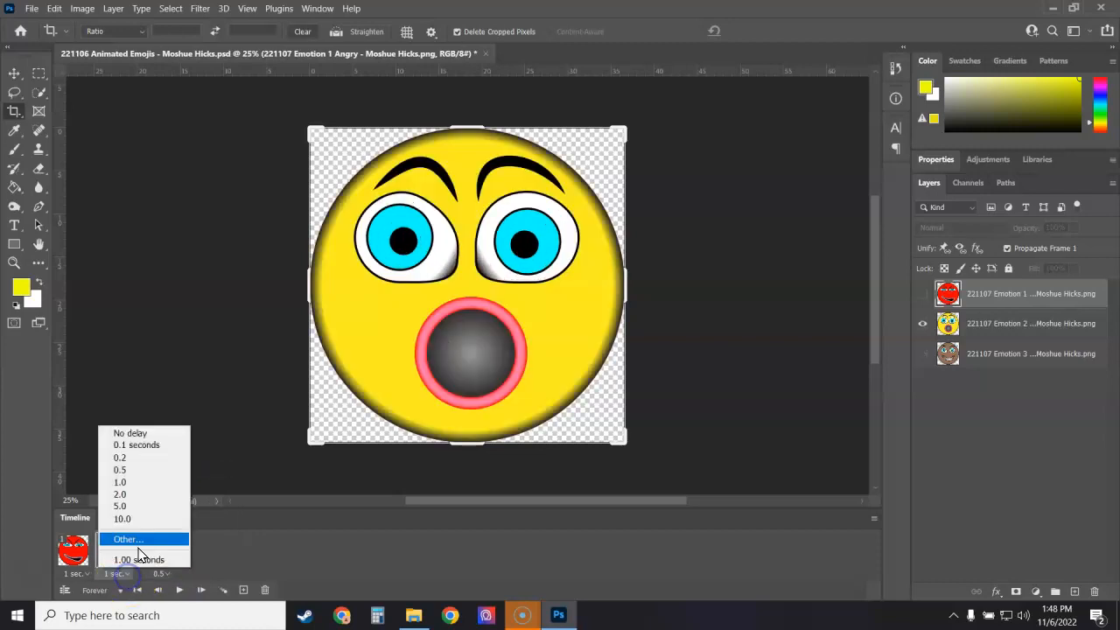
pyautogui.click(131, 470)
pyautogui.click(87, 575)
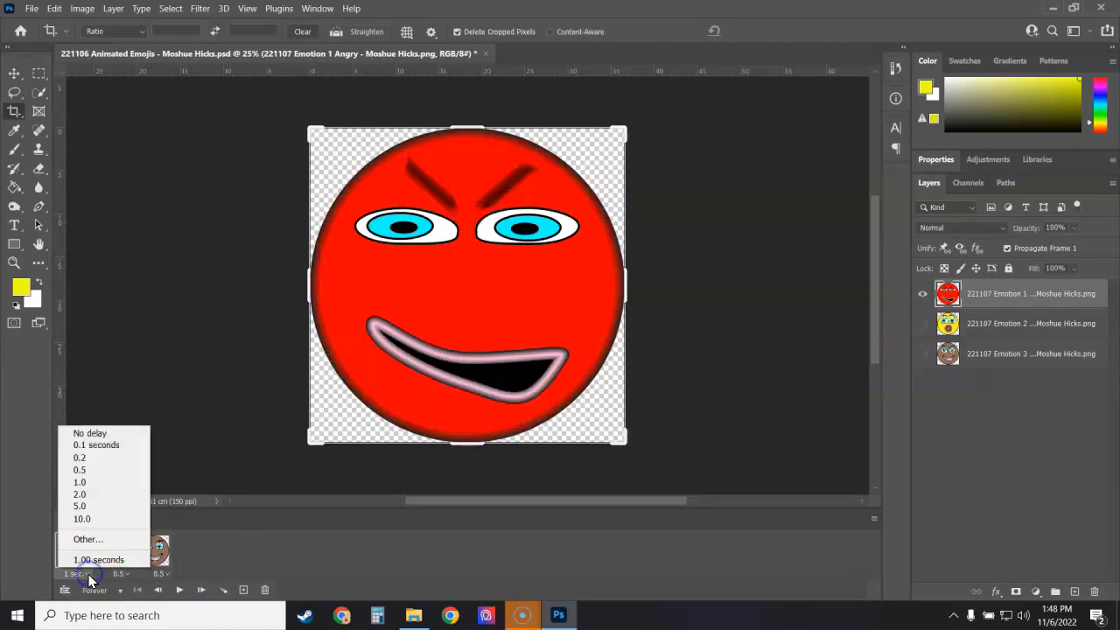
pyautogui.click(112, 470)
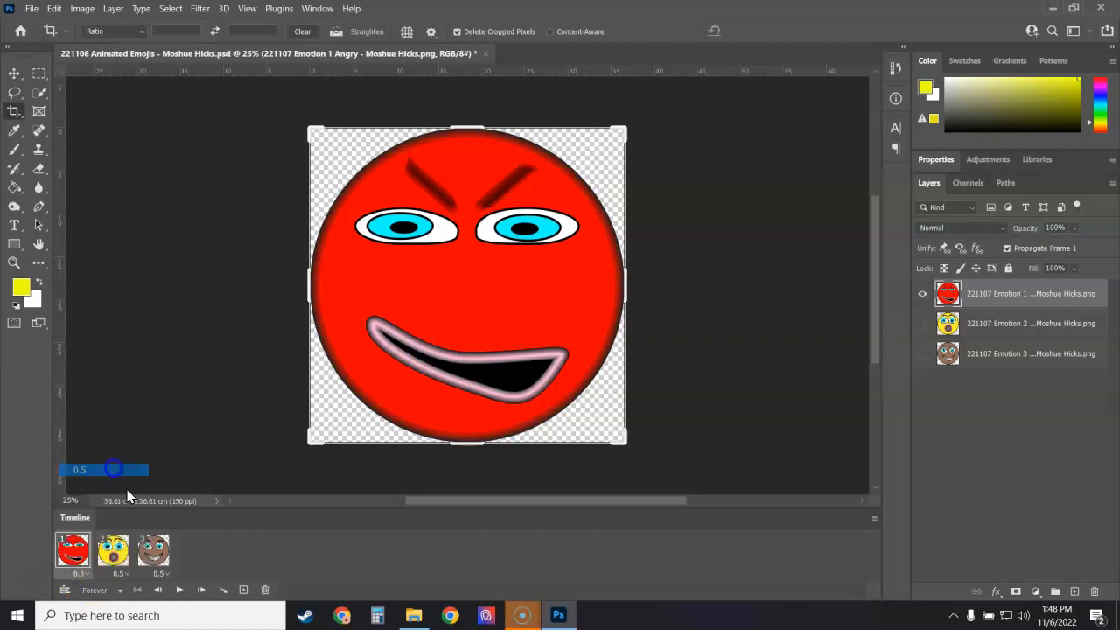
pyautogui.click(178, 590)
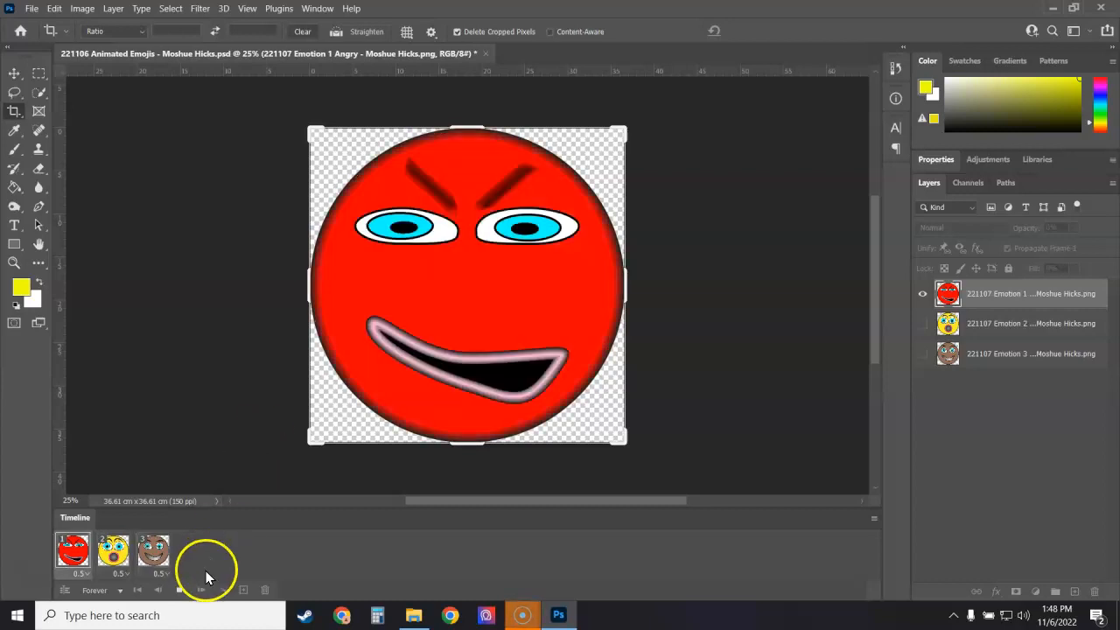
pyautogui.click(179, 592)
# Set the happy third frame's delay to 2.0 seconds and preview the animation
pyautogui.click(83, 575)
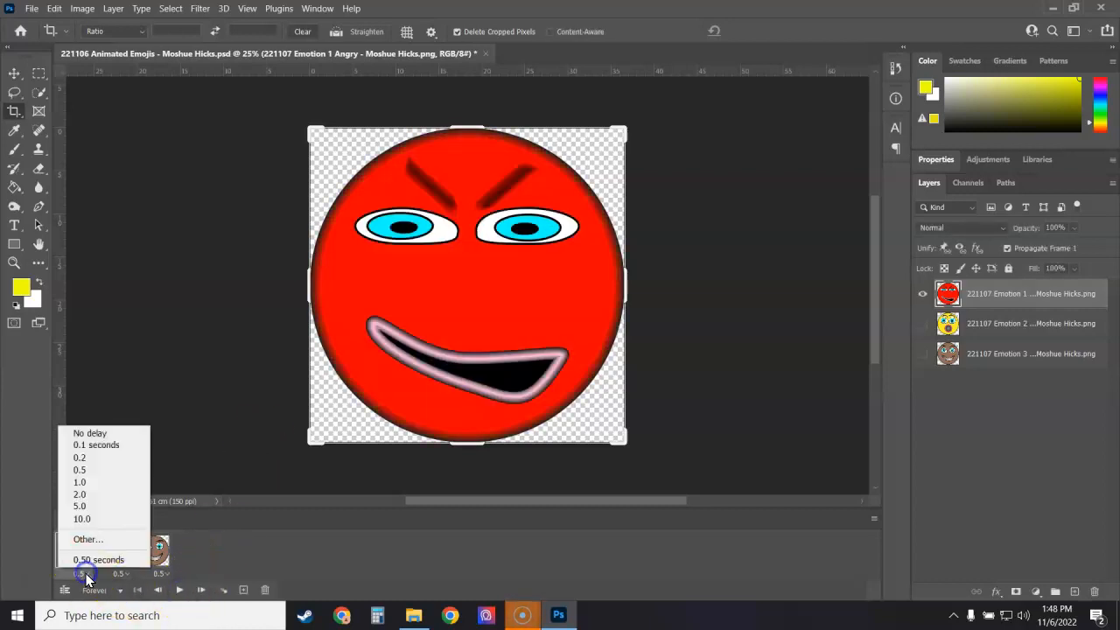
pyautogui.click(183, 557)
pyautogui.click(163, 574)
pyautogui.click(186, 495)
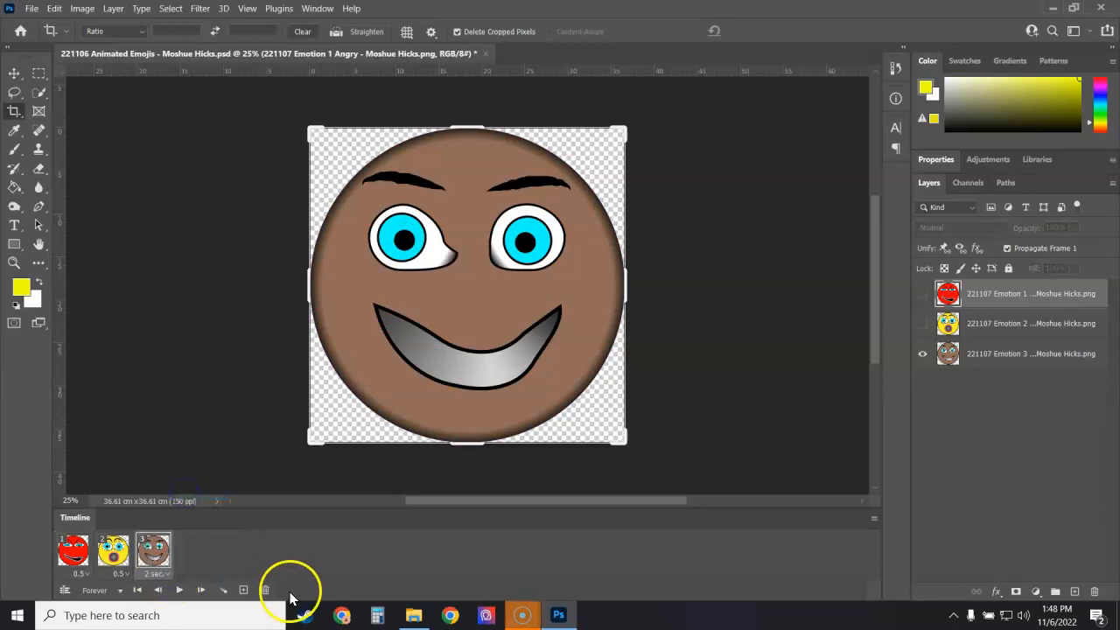
pyautogui.click(180, 591)
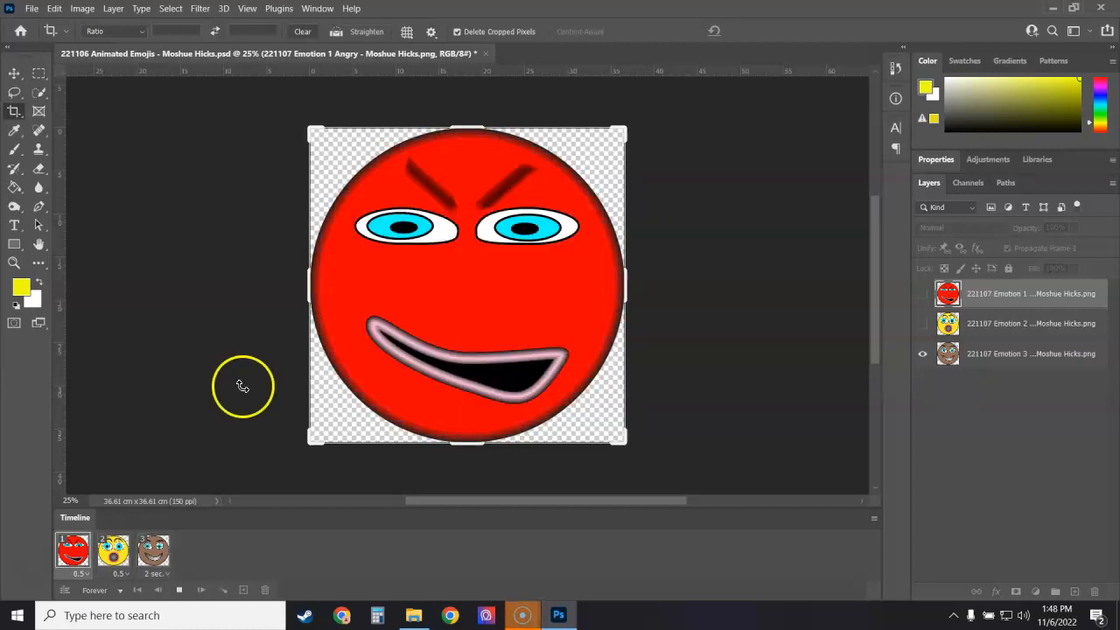
pyautogui.click(179, 592)
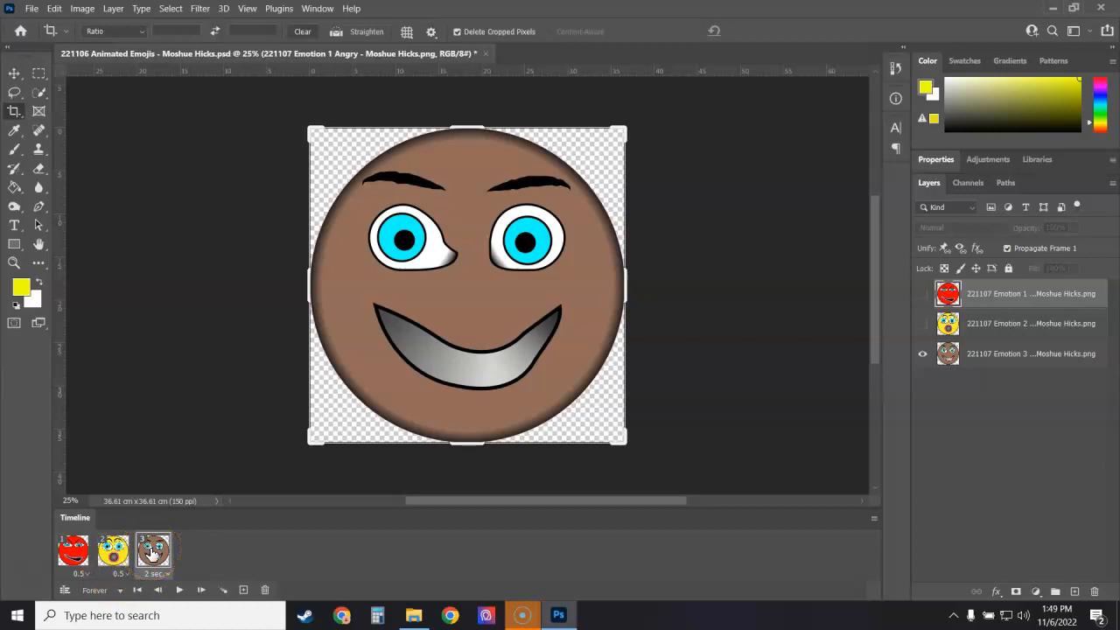
# Dismiss the backup reminder and open the Save for Web (Legacy) export for the animation
pyautogui.click(32, 9)
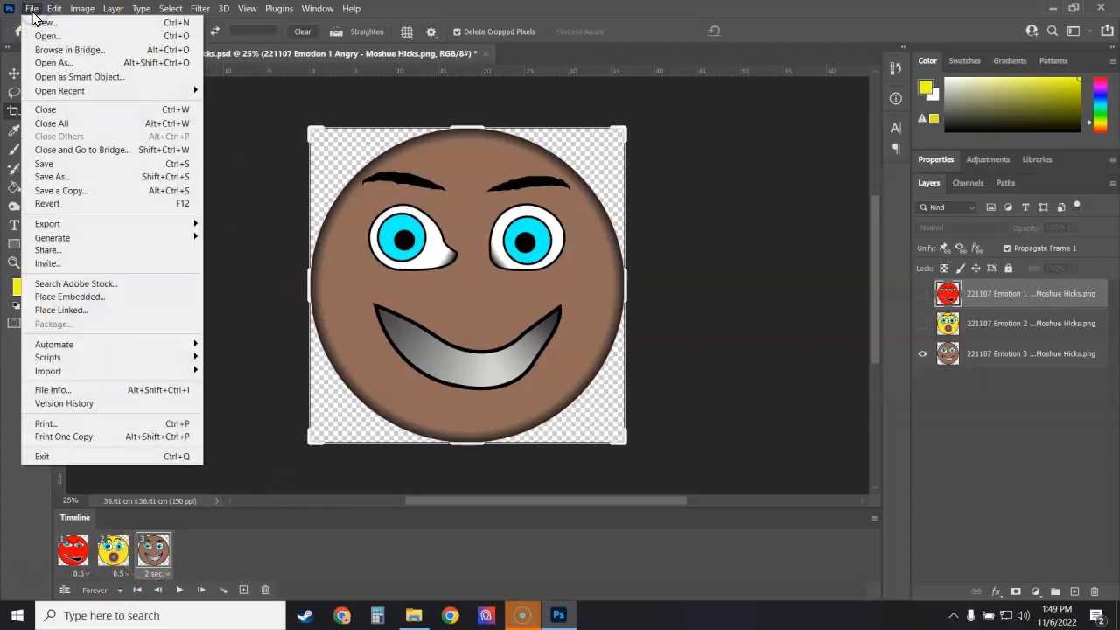
pyautogui.moveTo(68, 227)
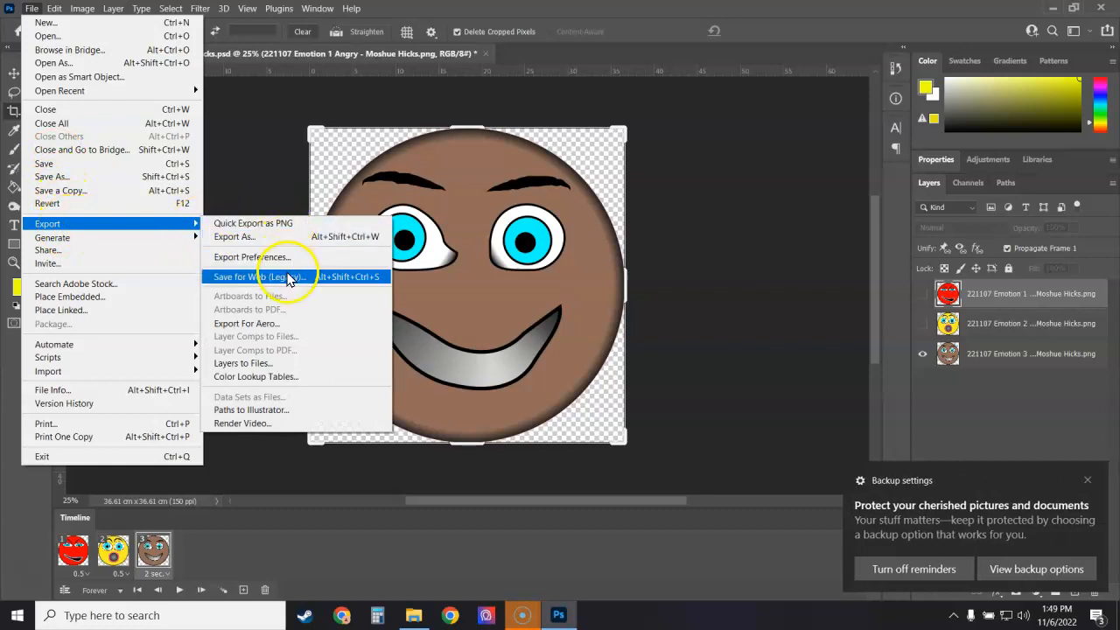
pyautogui.click(1087, 480)
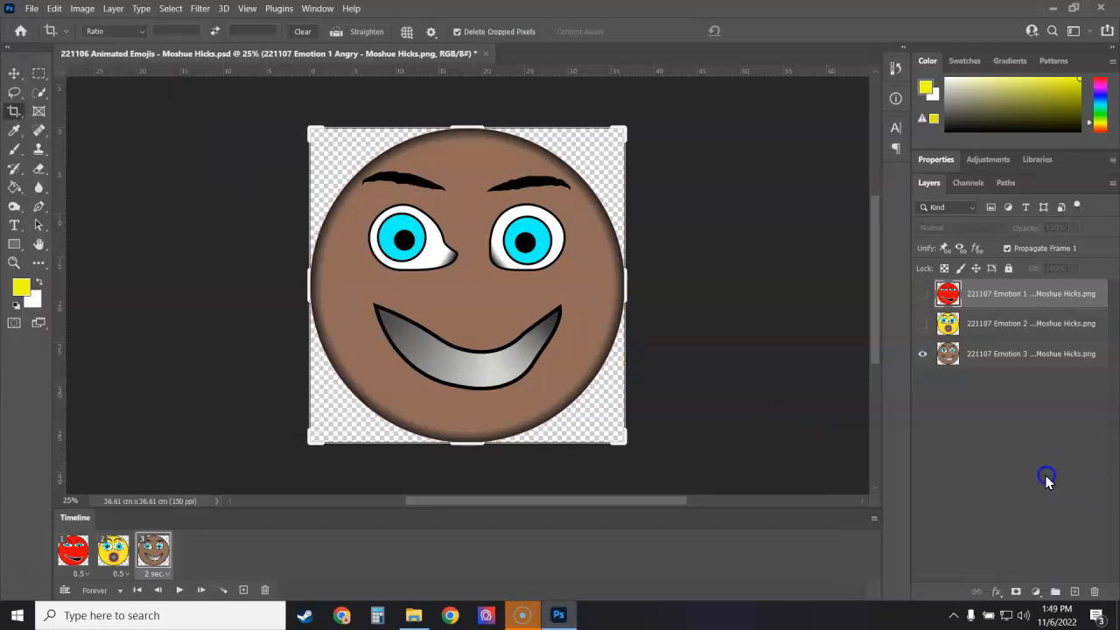
pyautogui.click(32, 8)
pyautogui.moveTo(79, 226)
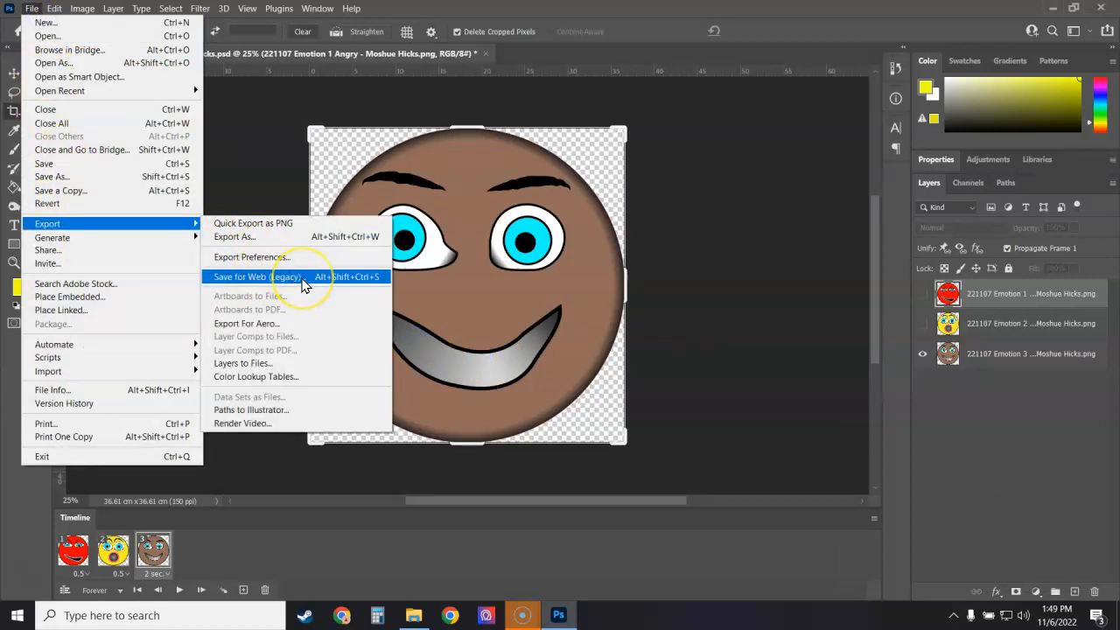
pyautogui.click(303, 279)
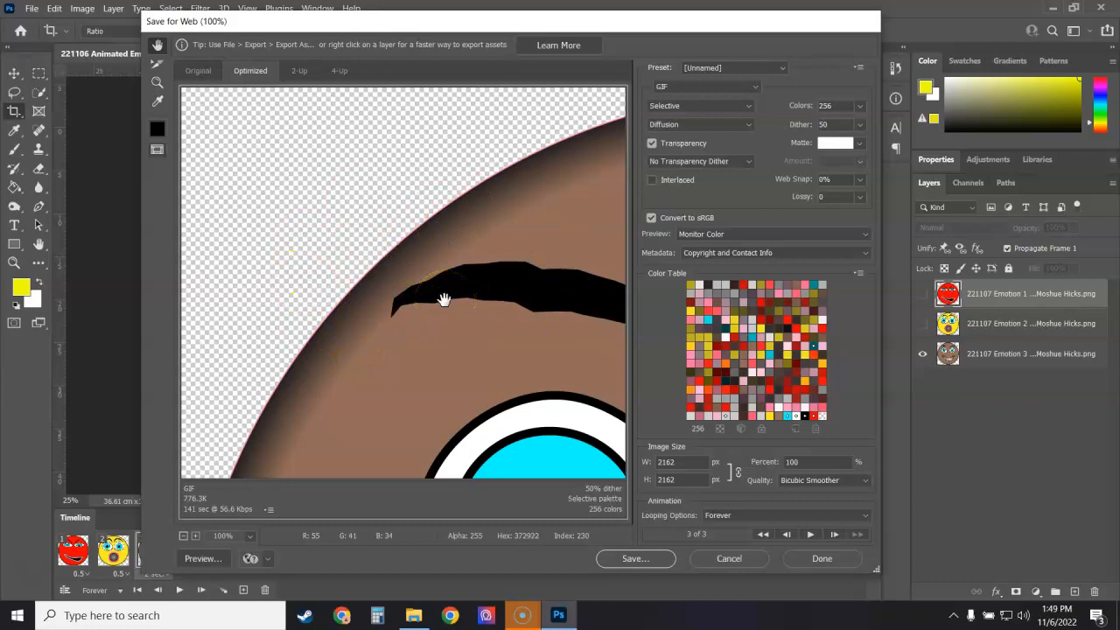
# Set the exported GIF's size to 400 by 400 px and keep its looping option at Forever
pyautogui.click(690, 464)
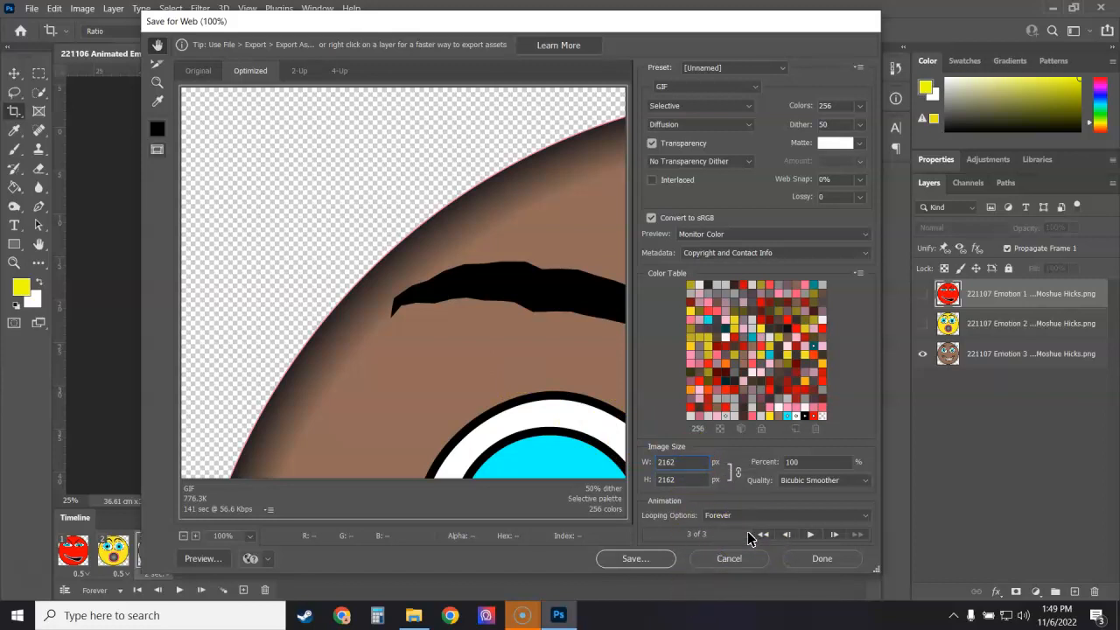
pyautogui.click(689, 480)
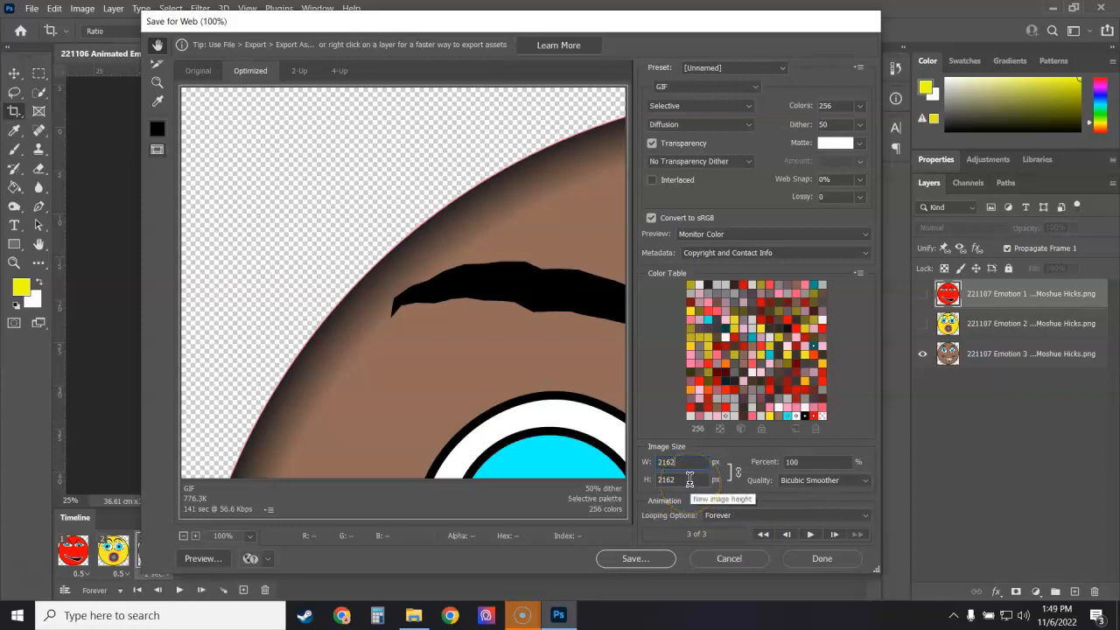
pyautogui.click(663, 463)
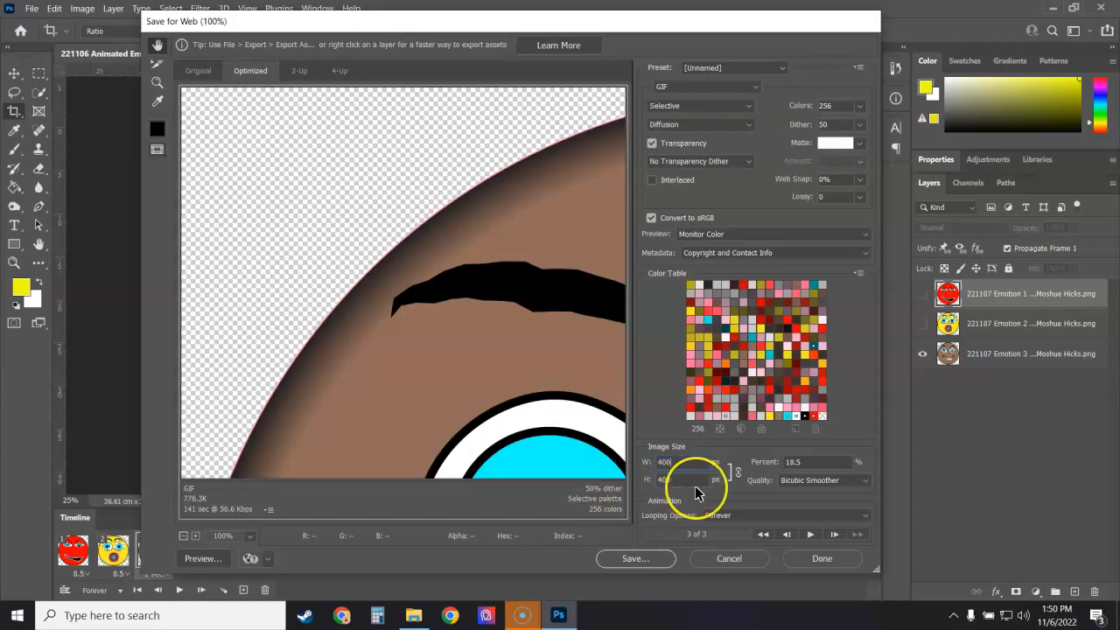
pyautogui.click(788, 516)
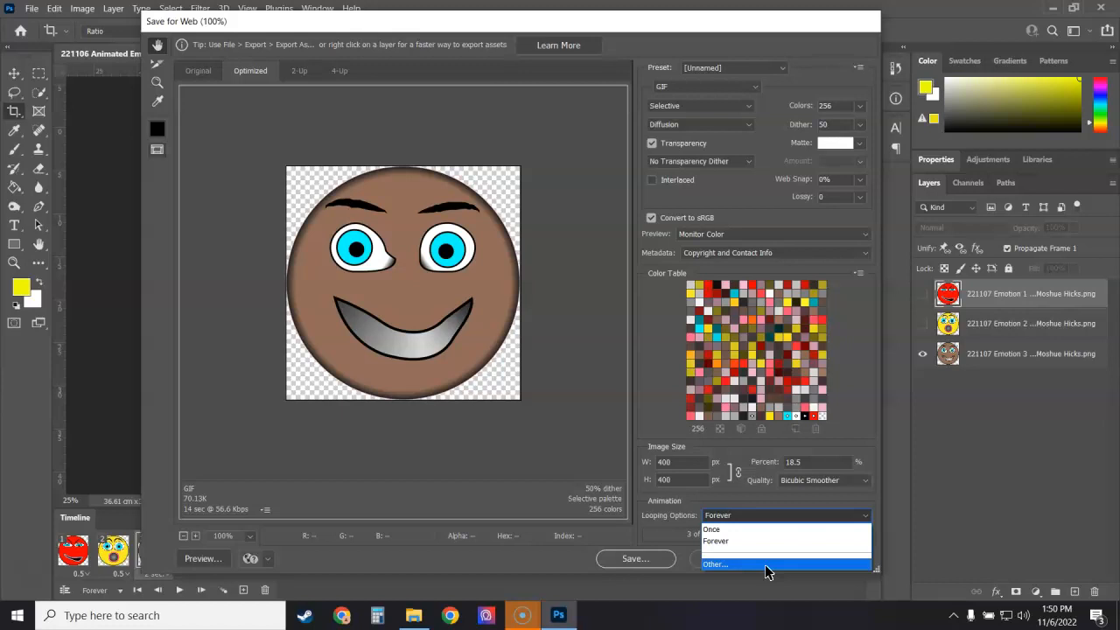
pyautogui.click(761, 538)
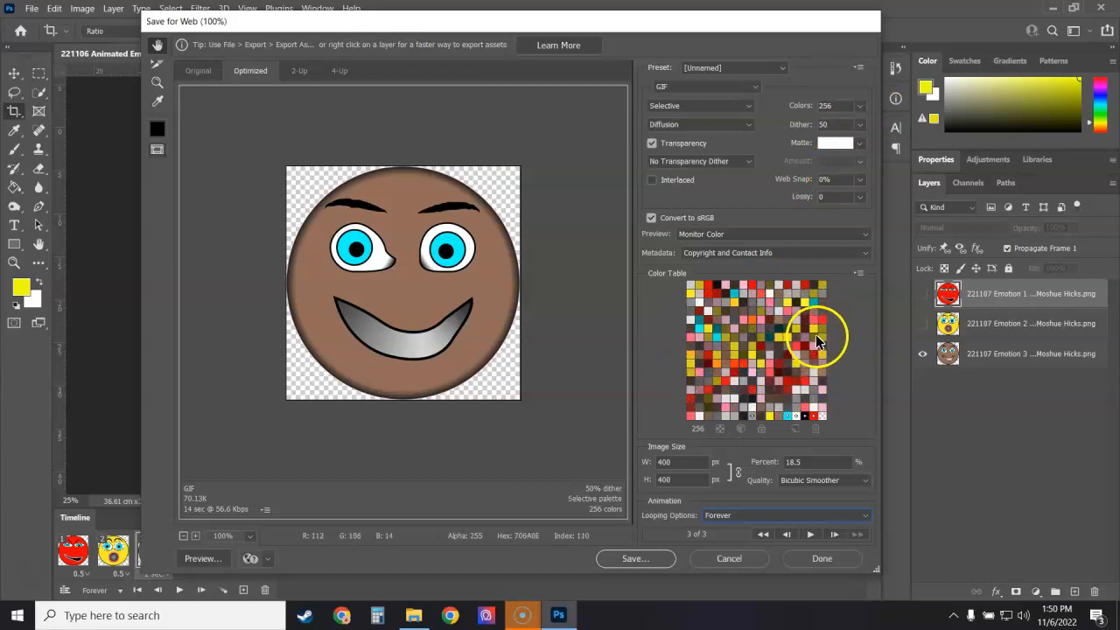
# Try a 128-color palette for the GIF, preview the animation, and return to 256 colors
pyautogui.click(859, 106)
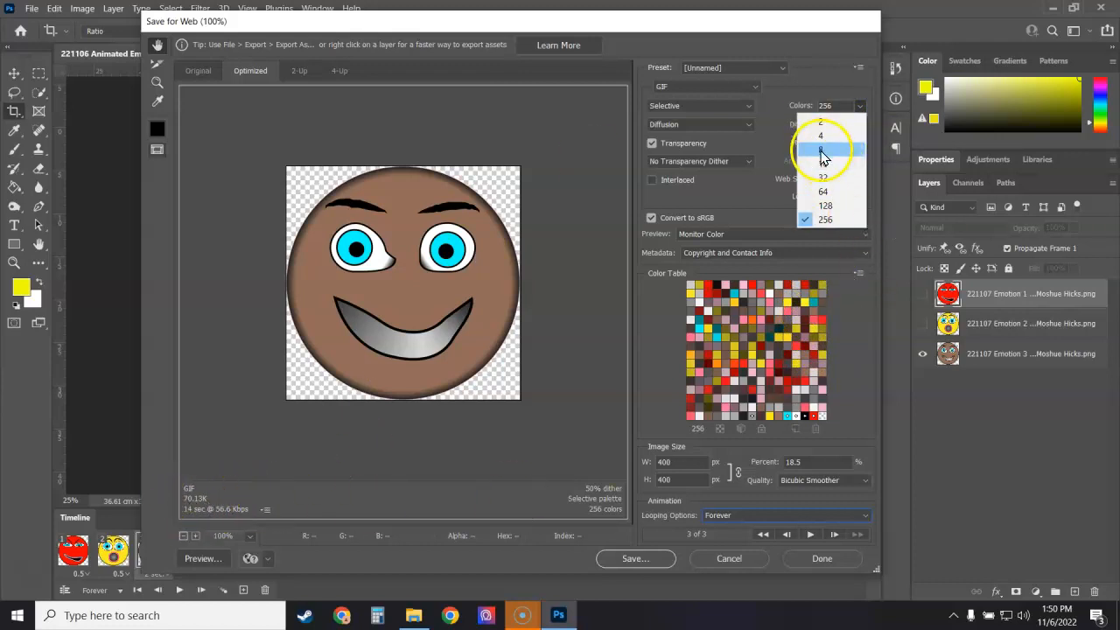
pyautogui.click(826, 205)
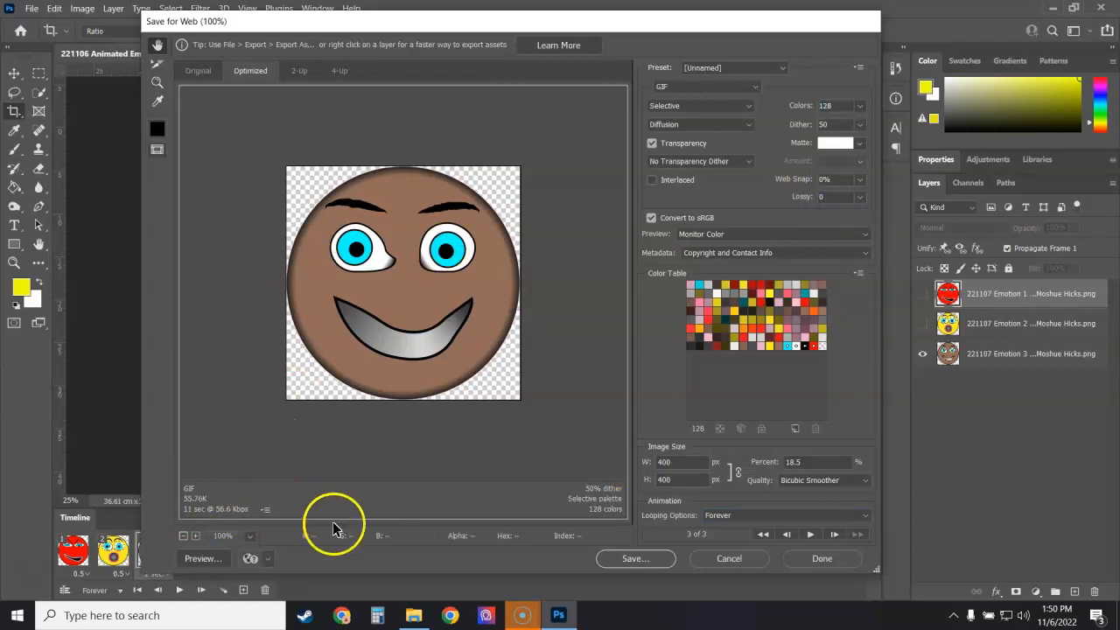
pyautogui.click(809, 535)
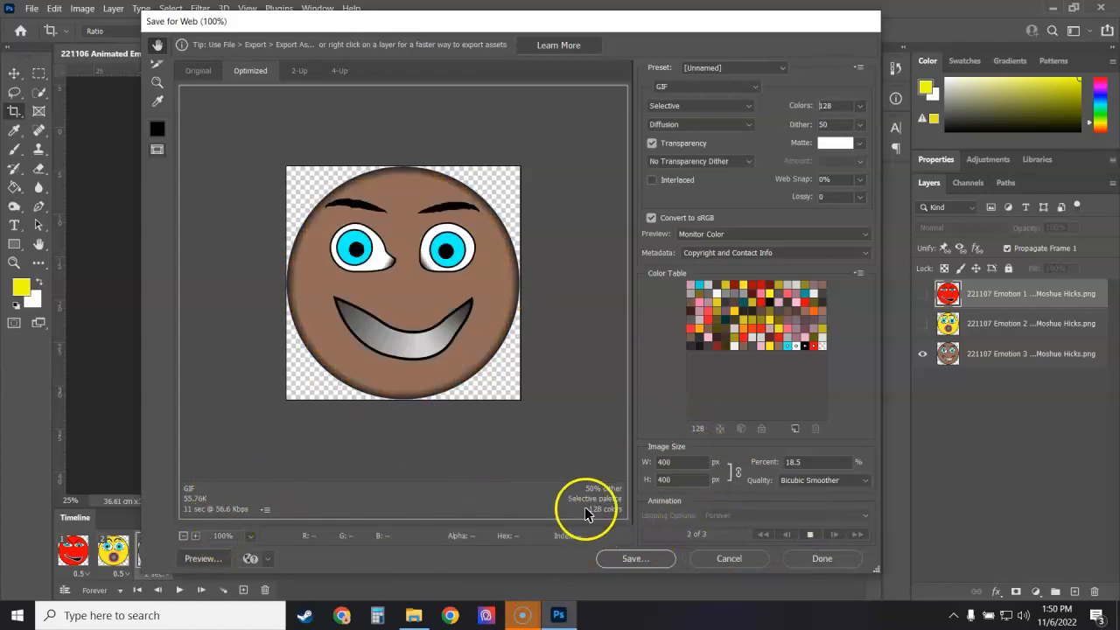
pyautogui.click(810, 534)
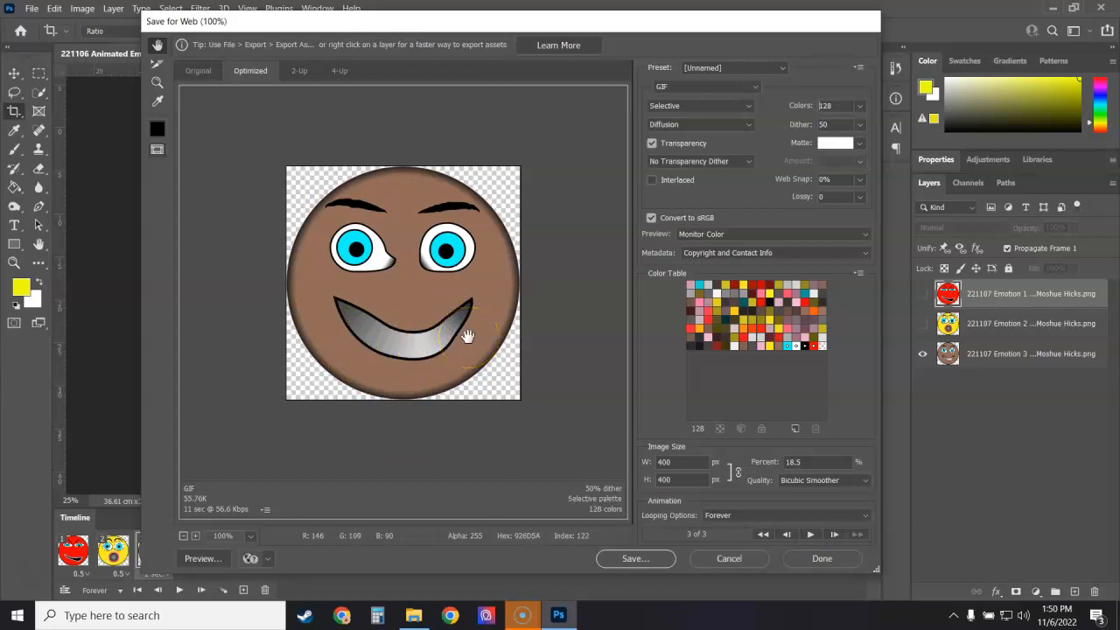
pyautogui.click(861, 107)
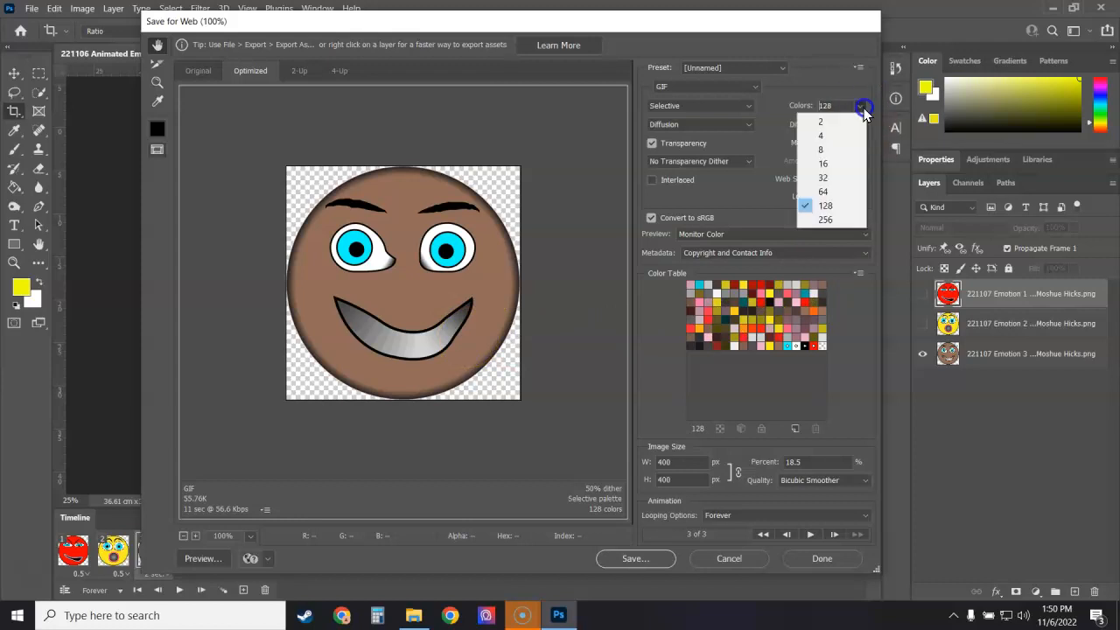
pyautogui.click(826, 219)
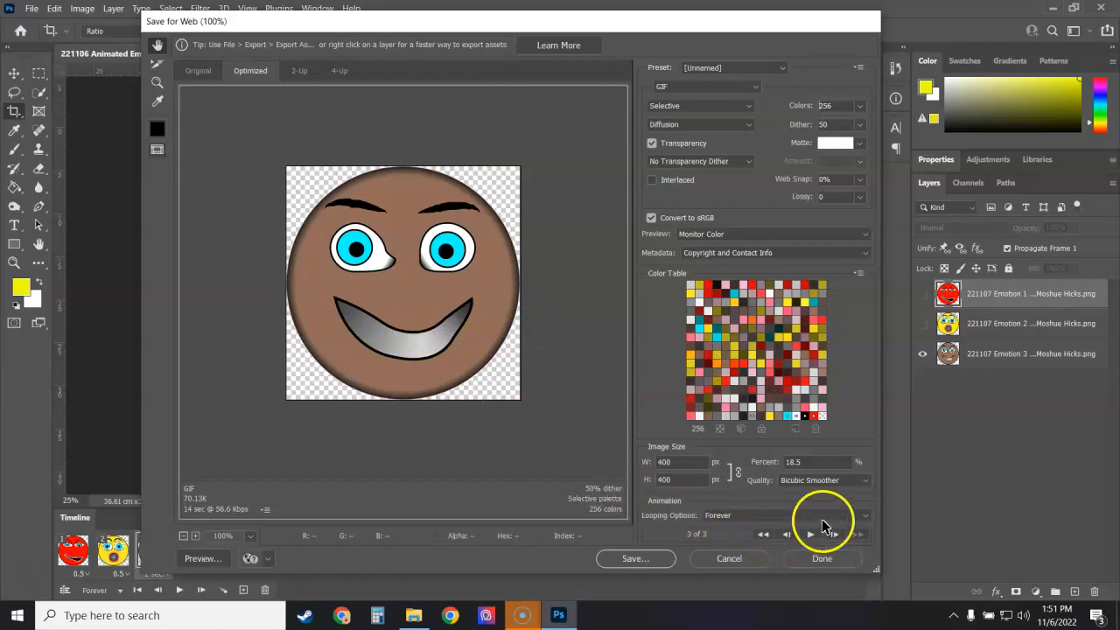
# Start saving the optimized GIF and choose the GIF Project folder in Pictures as its location
pyautogui.click(645, 566)
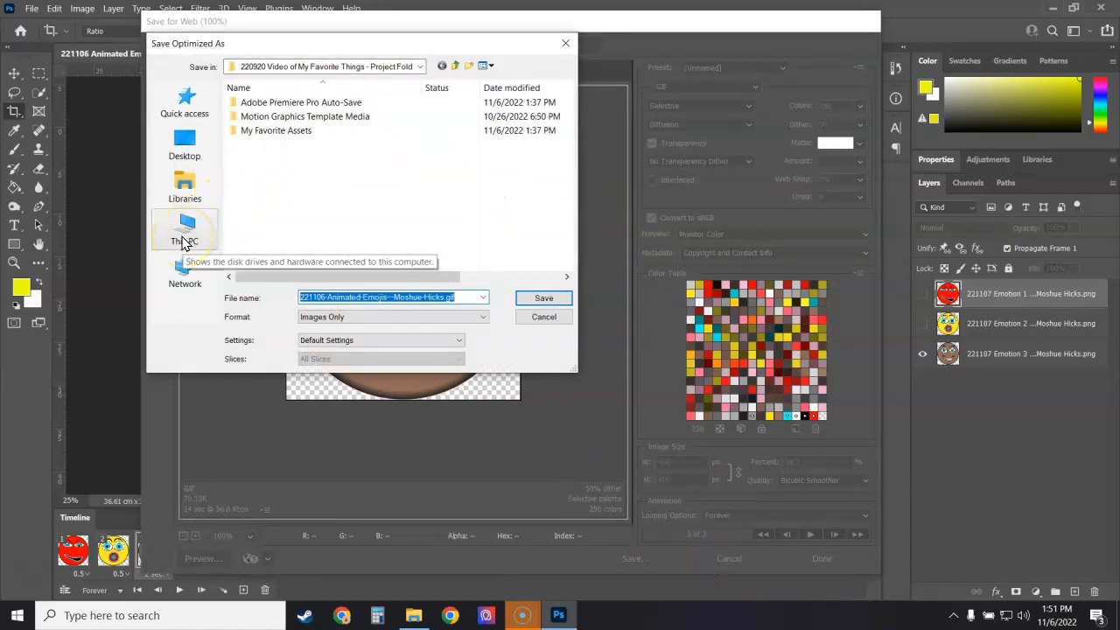
pyautogui.click(184, 244)
pyautogui.click(434, 194)
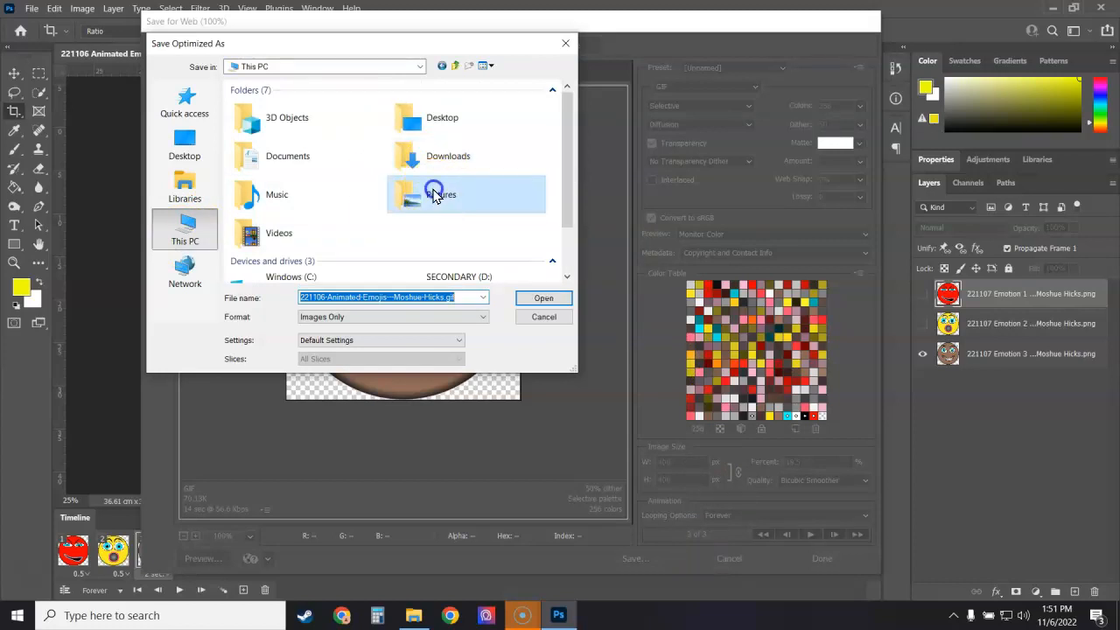
pyautogui.doubleClick(262, 215)
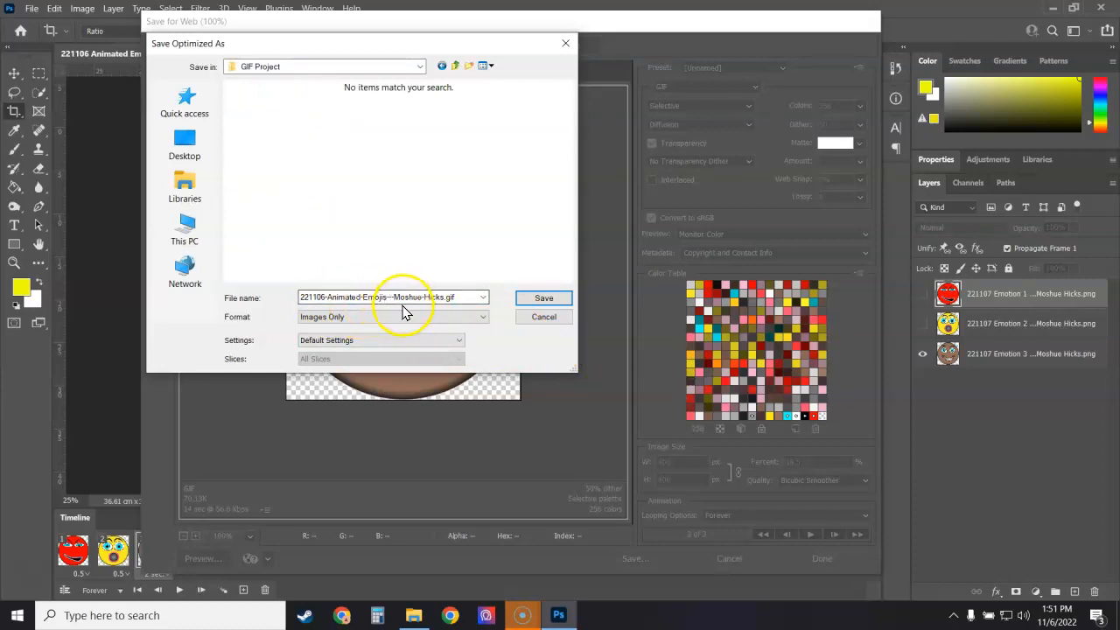
# Remove all hyphens from the GIF's proposed file name and save the file
pyautogui.doubleClick(389, 297)
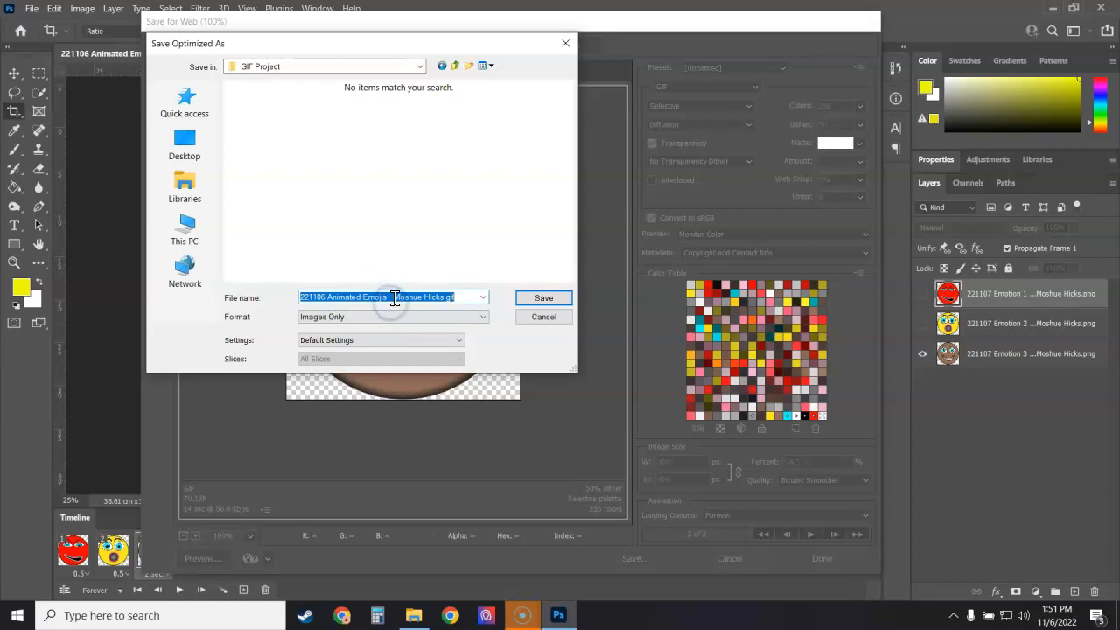
pyautogui.click(390, 298)
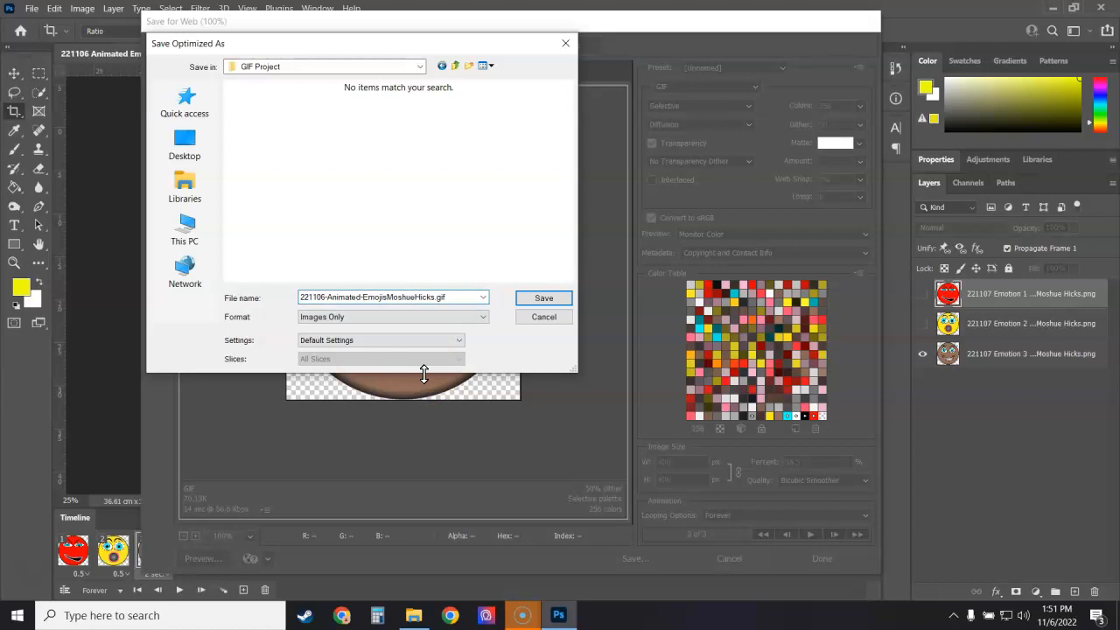
pyautogui.click(361, 297)
pyautogui.click(325, 296)
pyautogui.click(533, 303)
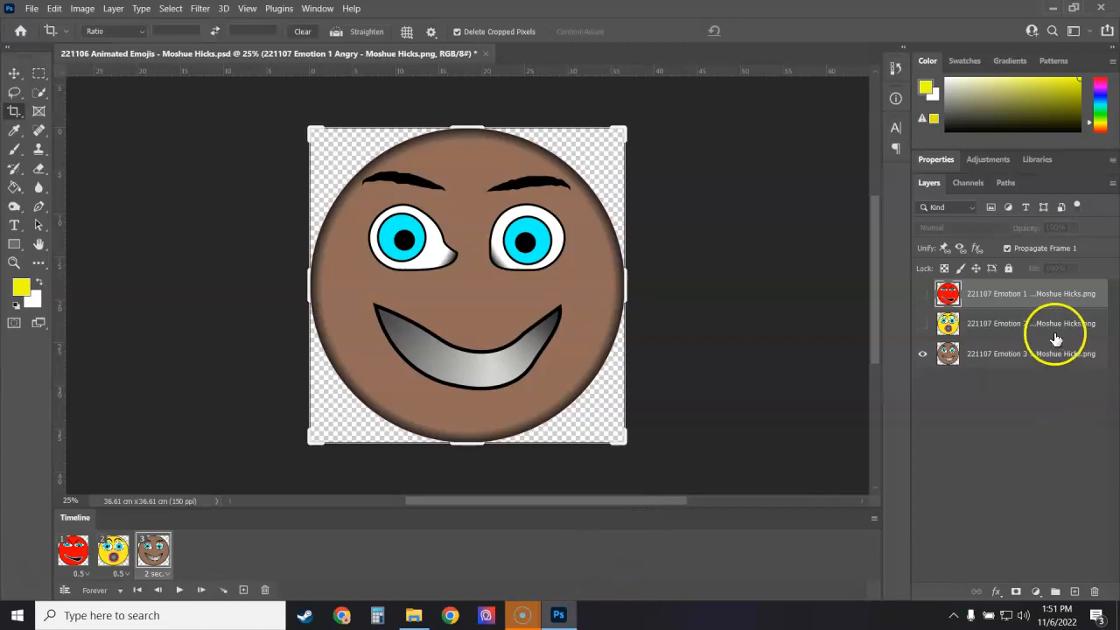
# Switch to File Explorer, view the exported GIF from the GIF Project folder in Photos, and close the viewer
pyautogui.click(413, 615)
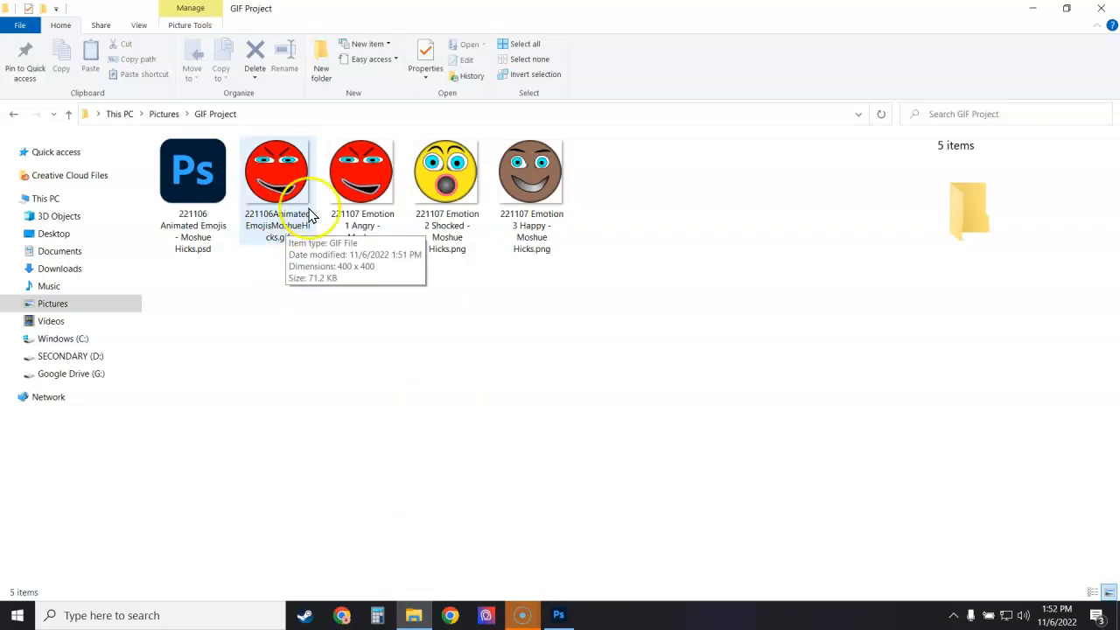
pyautogui.click(383, 200)
pyautogui.click(276, 185)
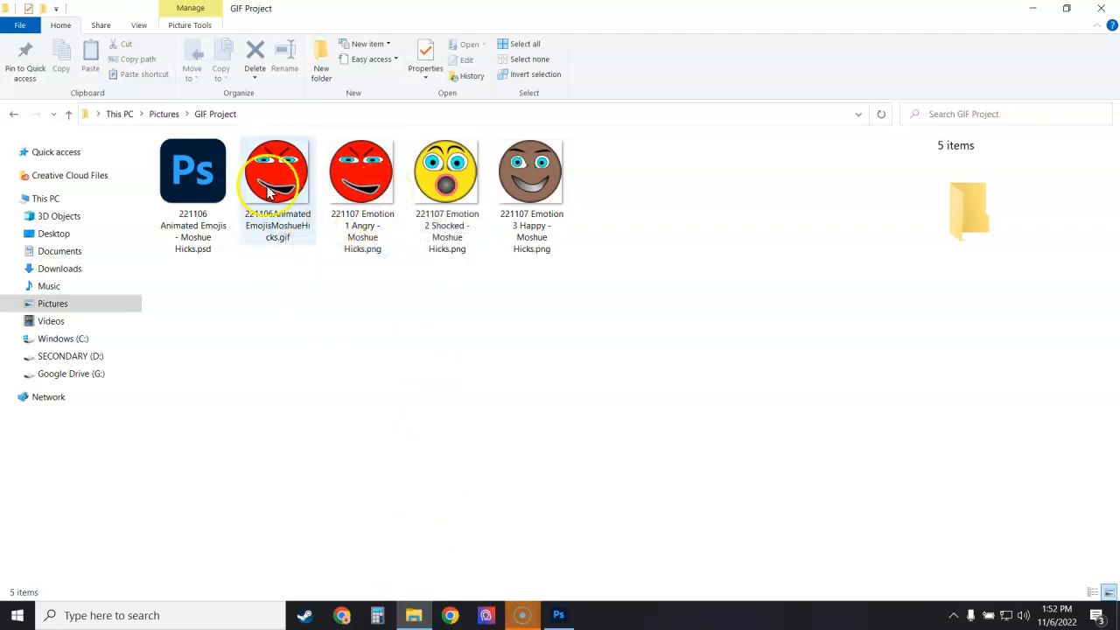
pyautogui.doubleClick(275, 188)
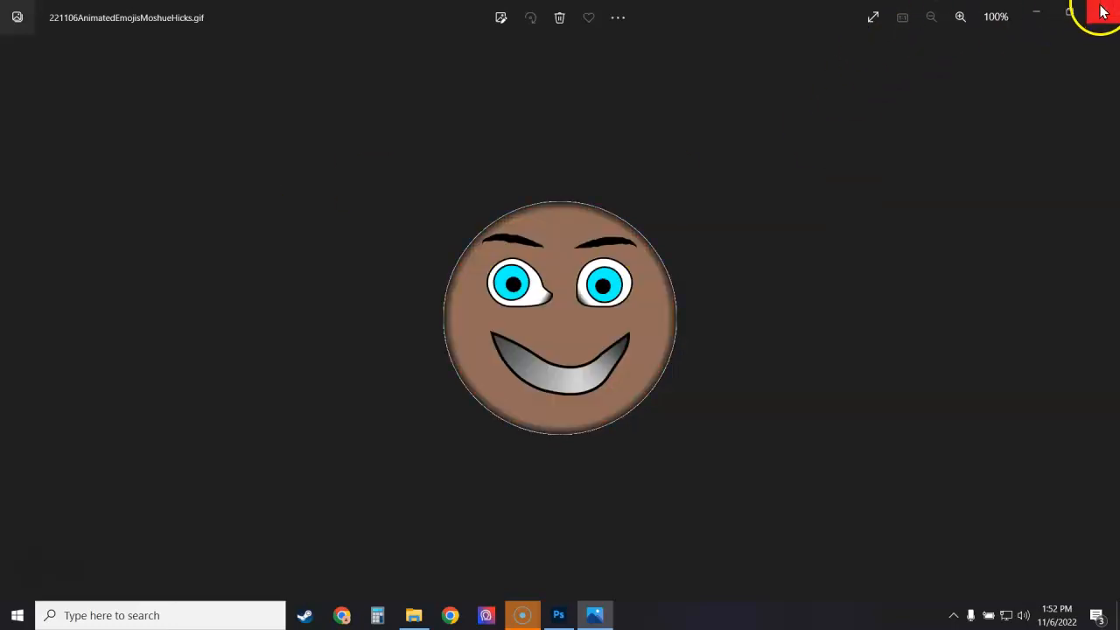
pyautogui.click(1103, 11)
# Open the exported GIF with Internet Explorer to watch it play, and dismiss the browser's support notice
pyautogui.rightClick(289, 181)
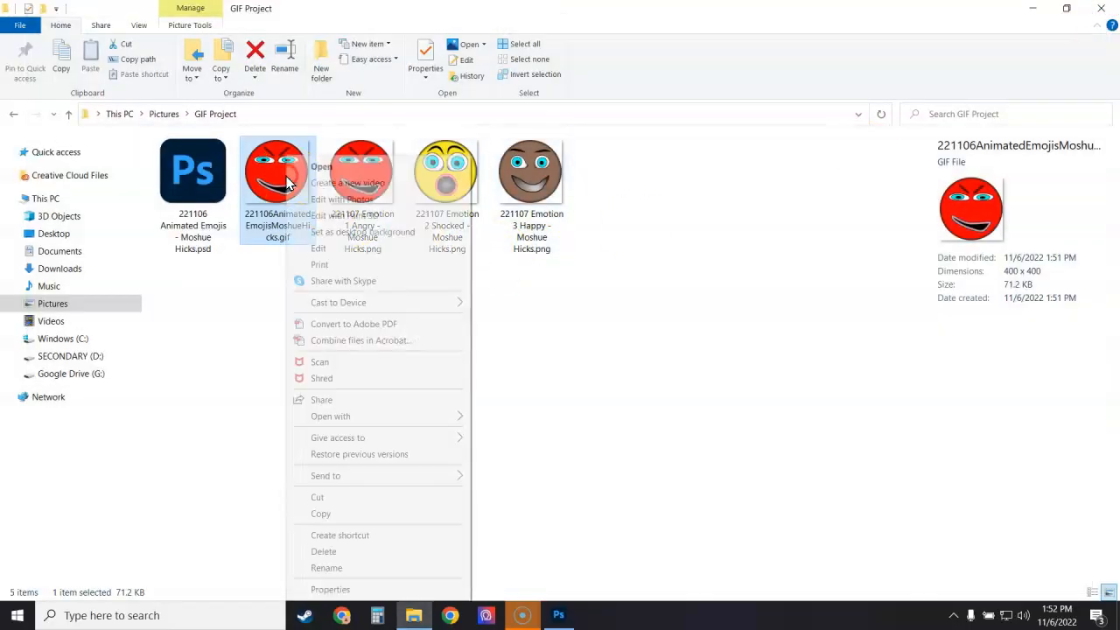
pyautogui.moveTo(343, 422)
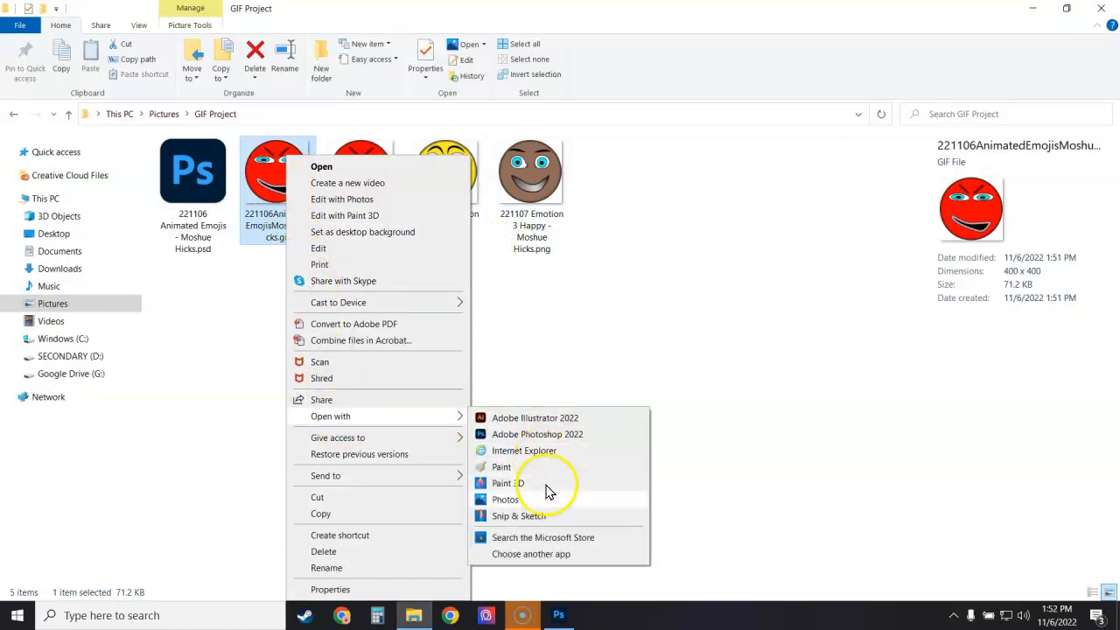
pyautogui.click(535, 451)
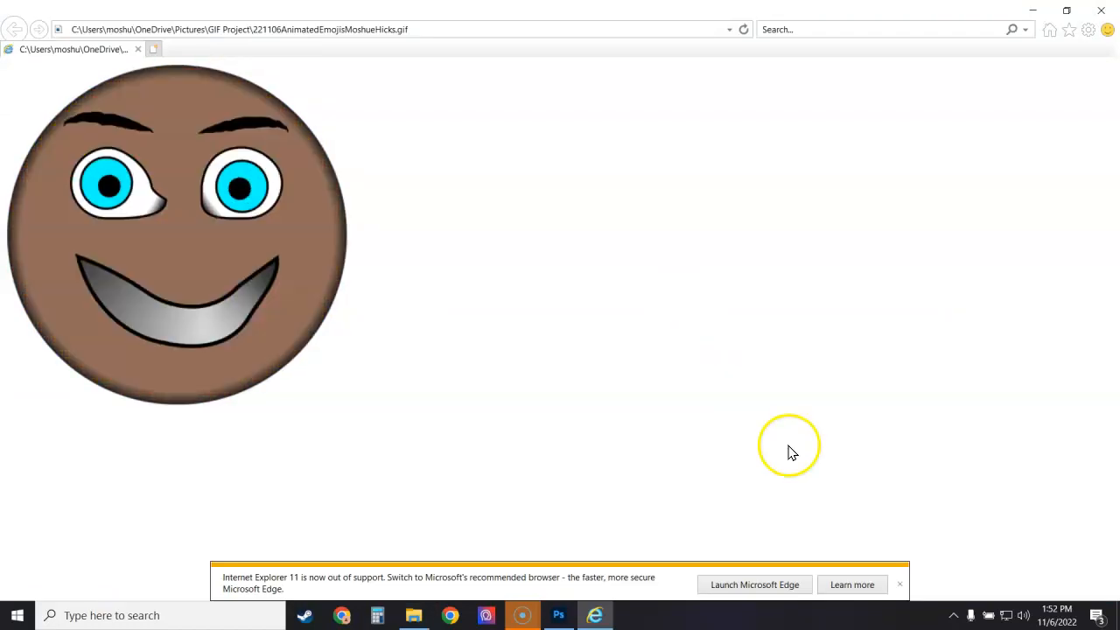
pyautogui.click(902, 586)
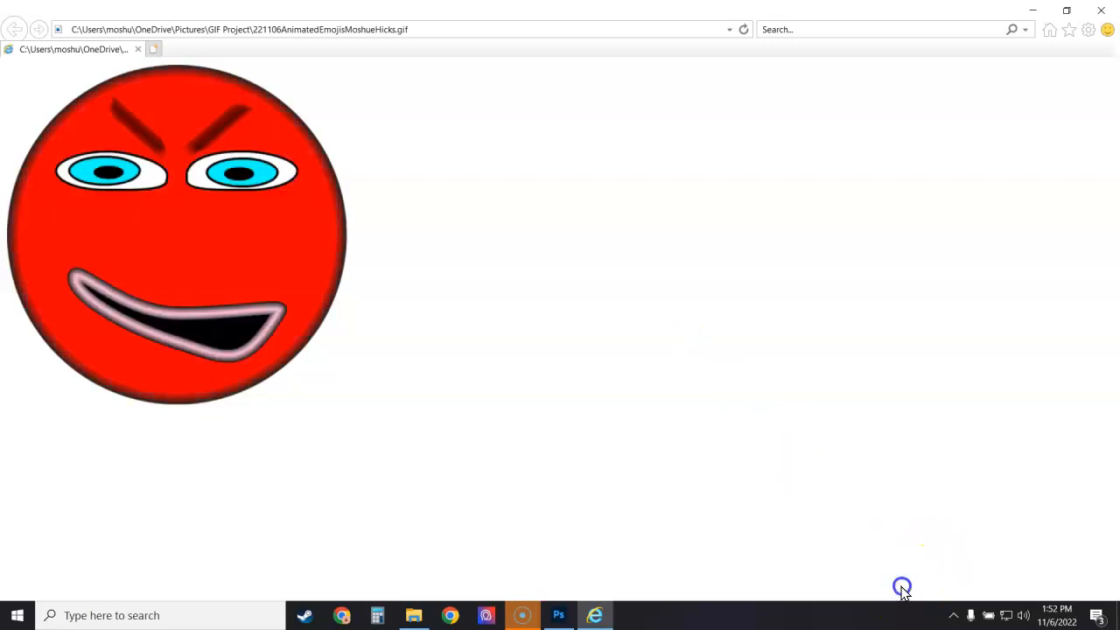